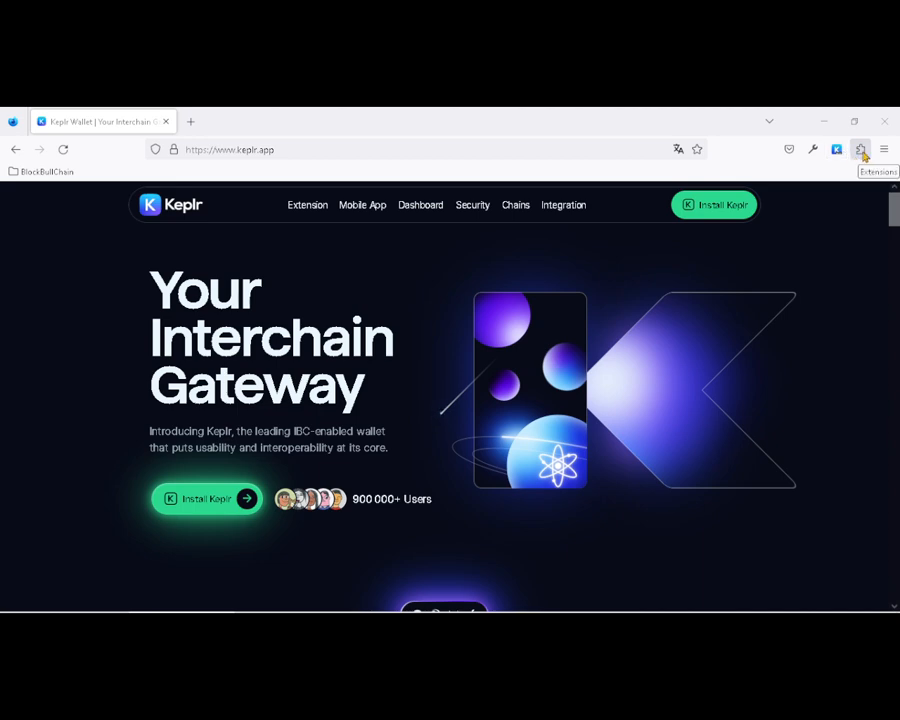
# - Check in the browser's extension manager that the Keplr extension is enabled, and close the manager
pyautogui.click(862, 151)
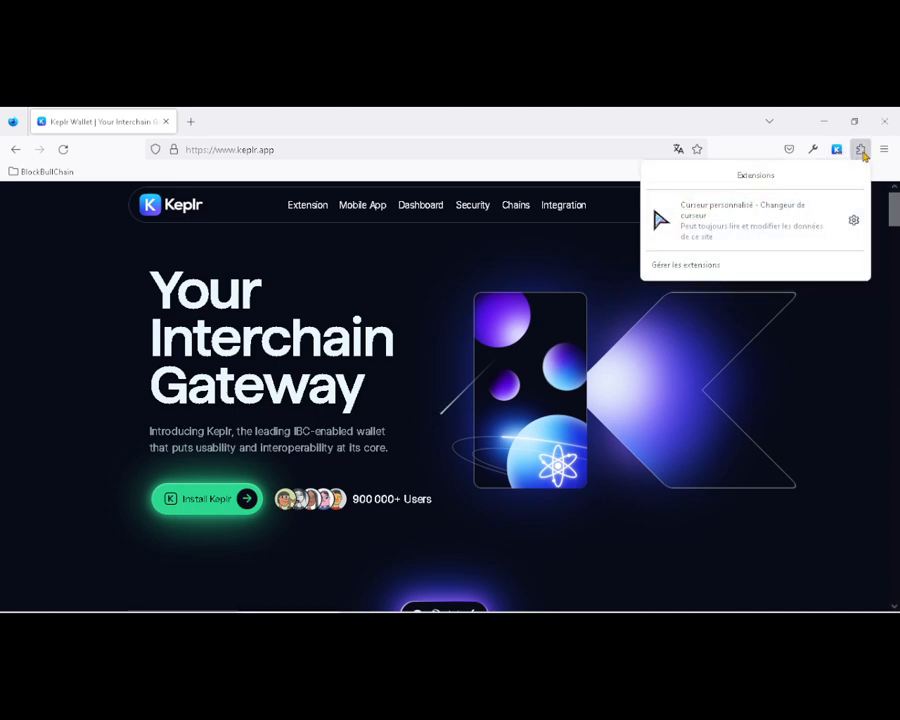
pyautogui.click(690, 267)
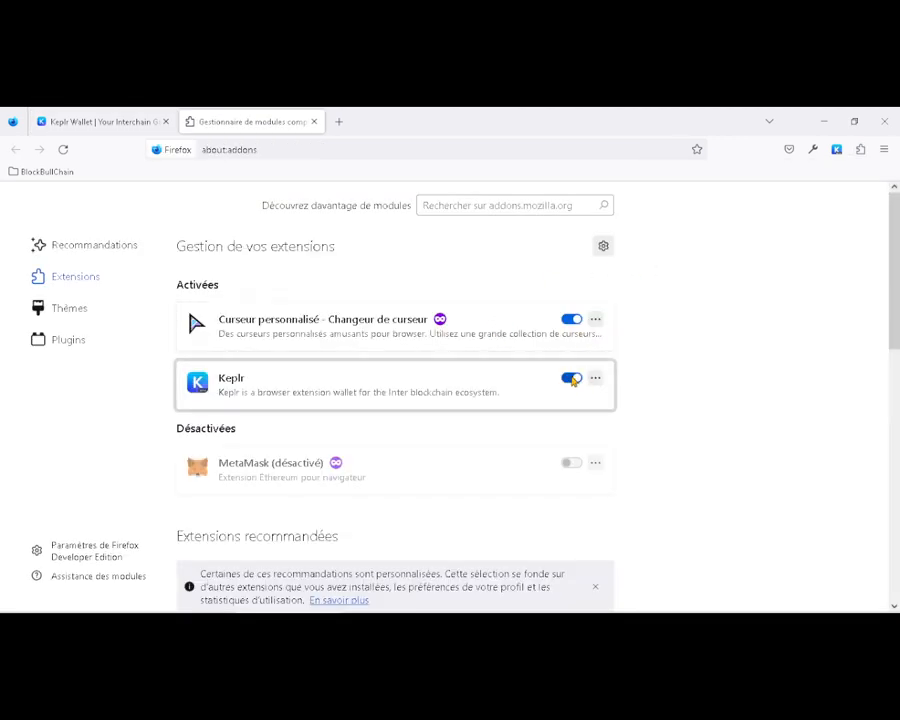
pyautogui.click(314, 122)
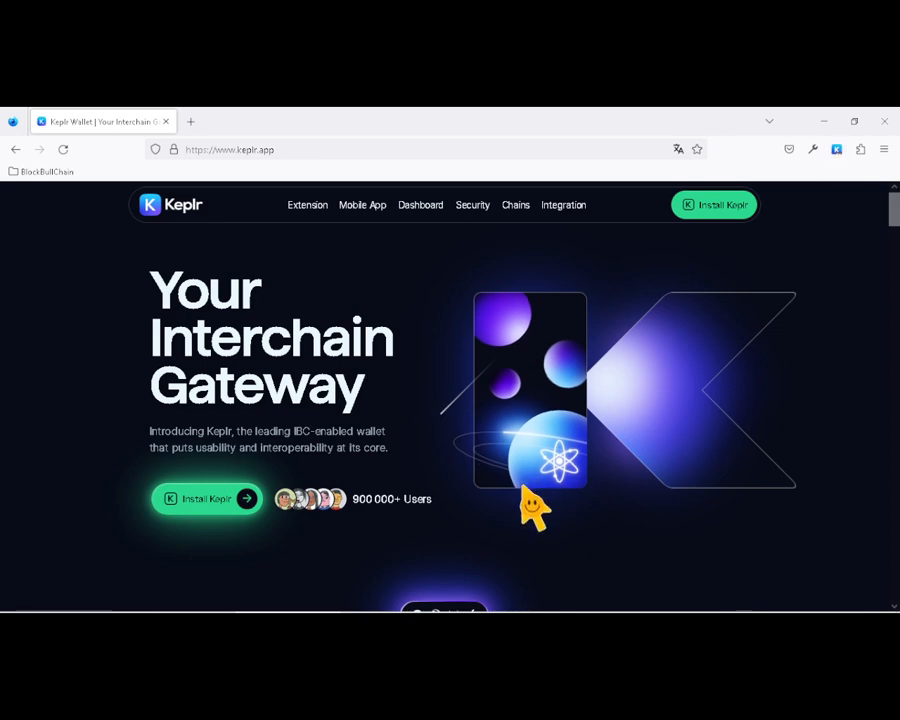
# - Switch to Paint to view the screenshot of the Keplr 2.0 migration screen, and minimise it again
pyautogui.moveTo(305, 612)
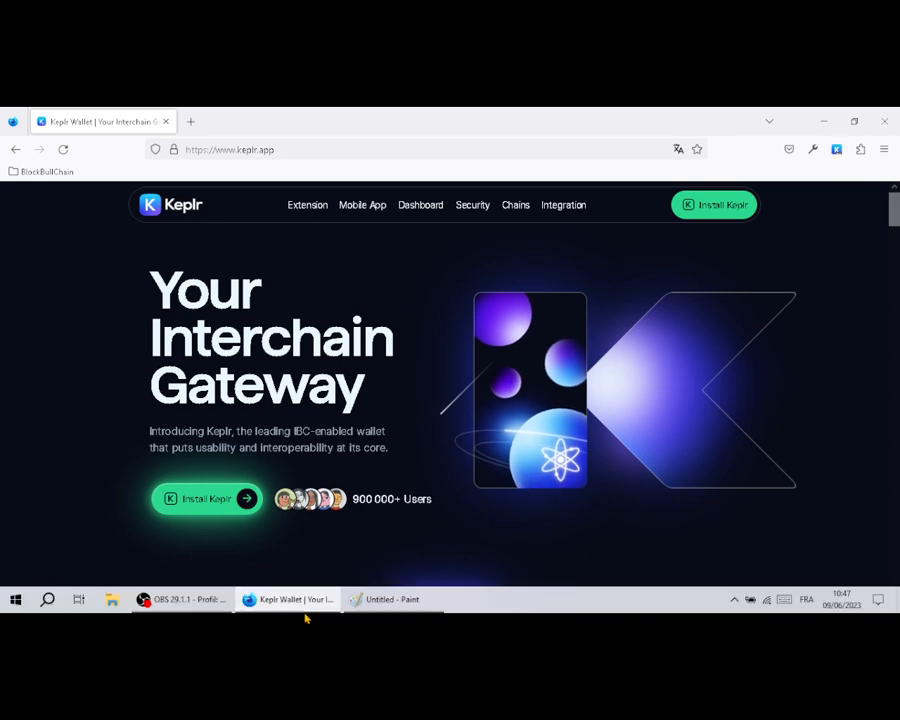
pyautogui.click(382, 602)
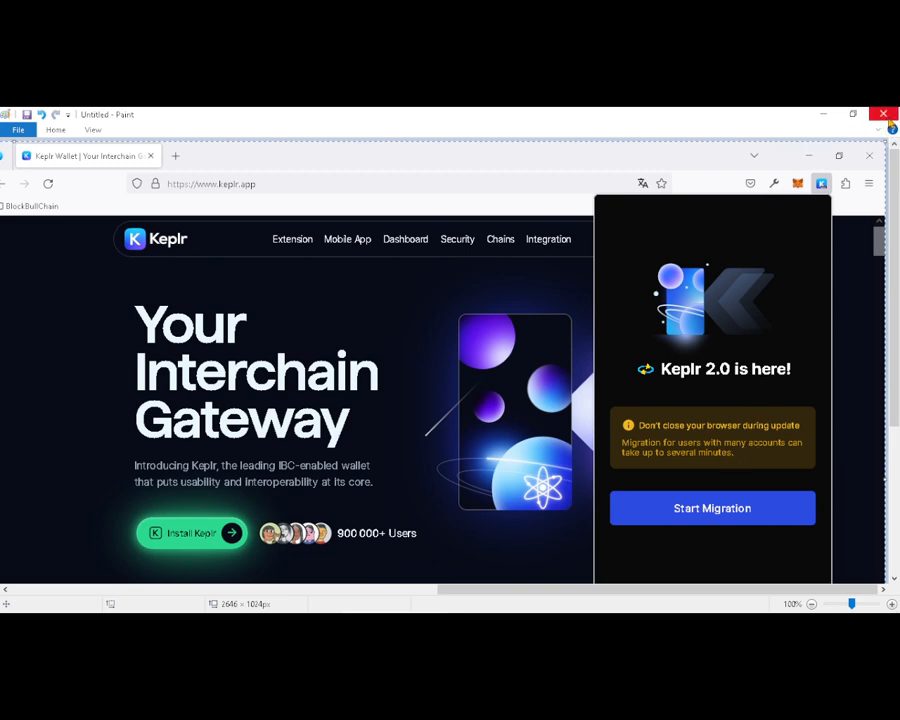
pyautogui.click(828, 115)
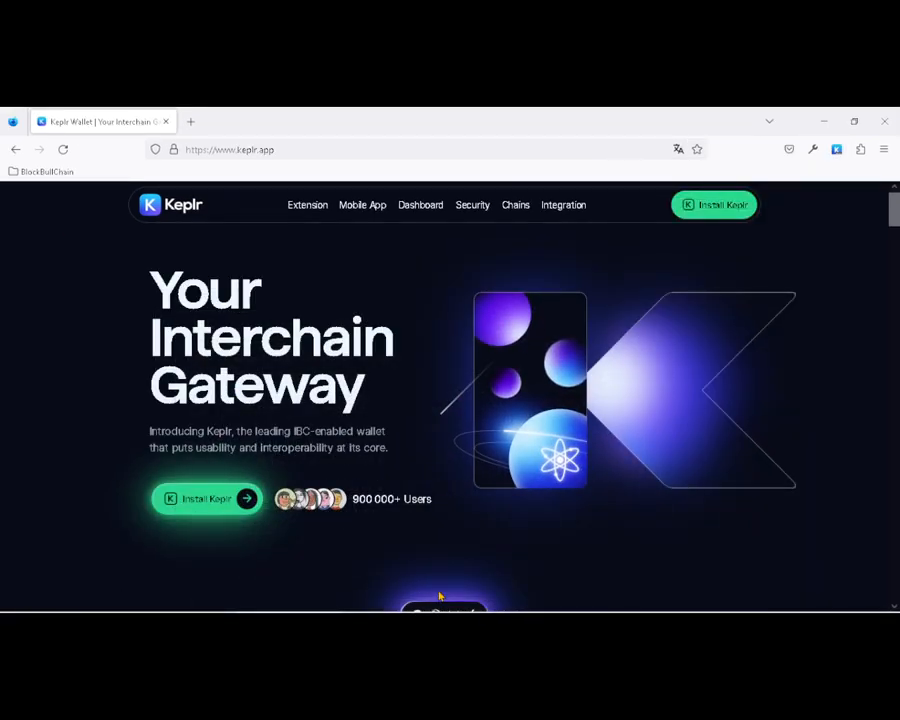
# - Open the Keplr extension, view its wallet selection page, and highlight the wallet name on the main page
pyautogui.click(837, 150)
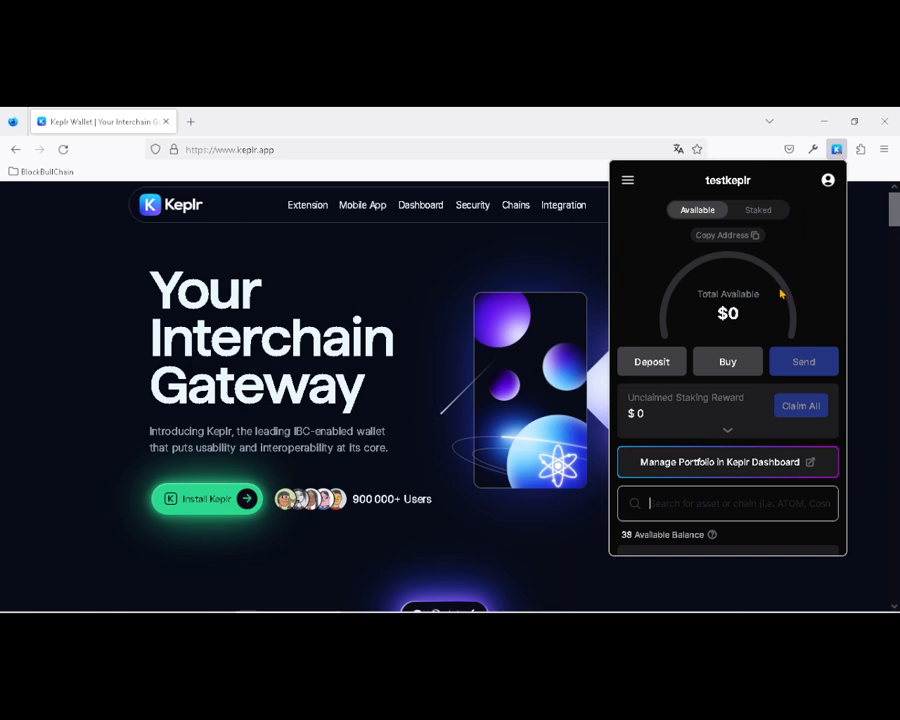
pyautogui.click(828, 181)
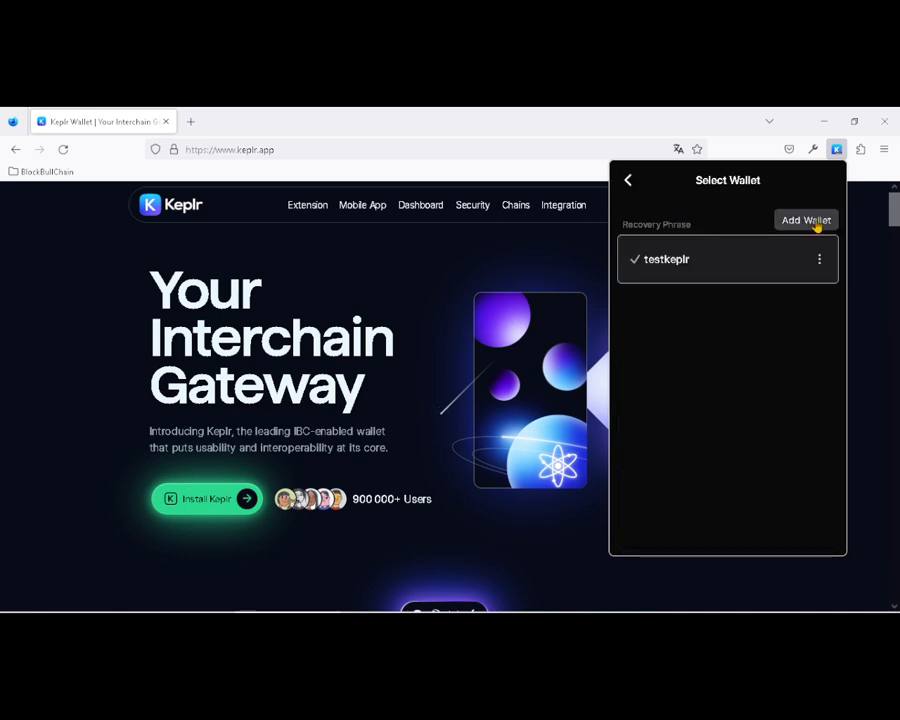
pyautogui.click(628, 182)
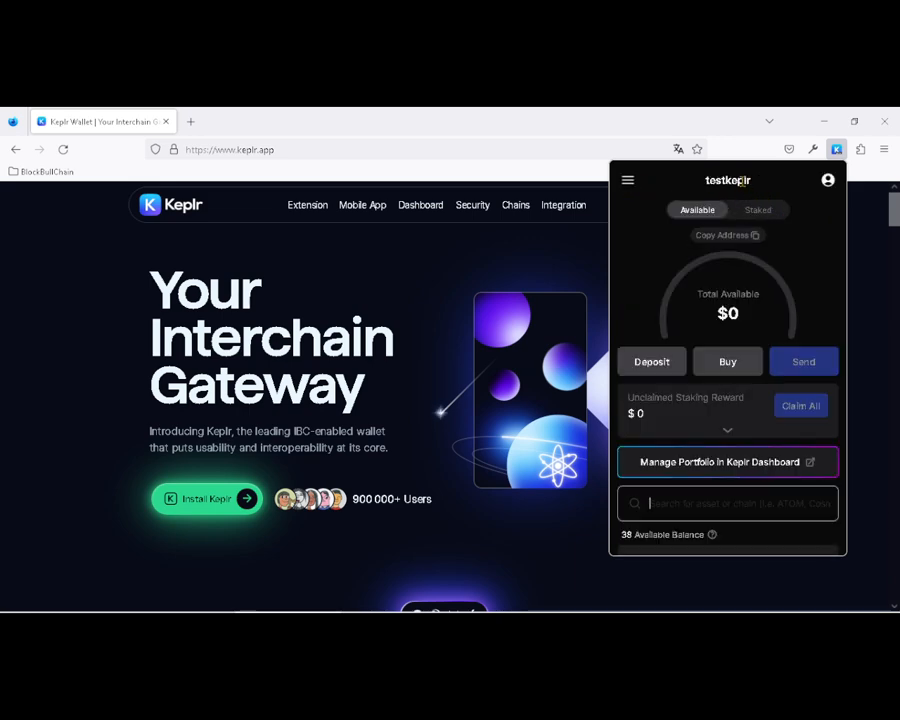
pyautogui.moveTo(755, 181); pyautogui.dragTo(679, 189)
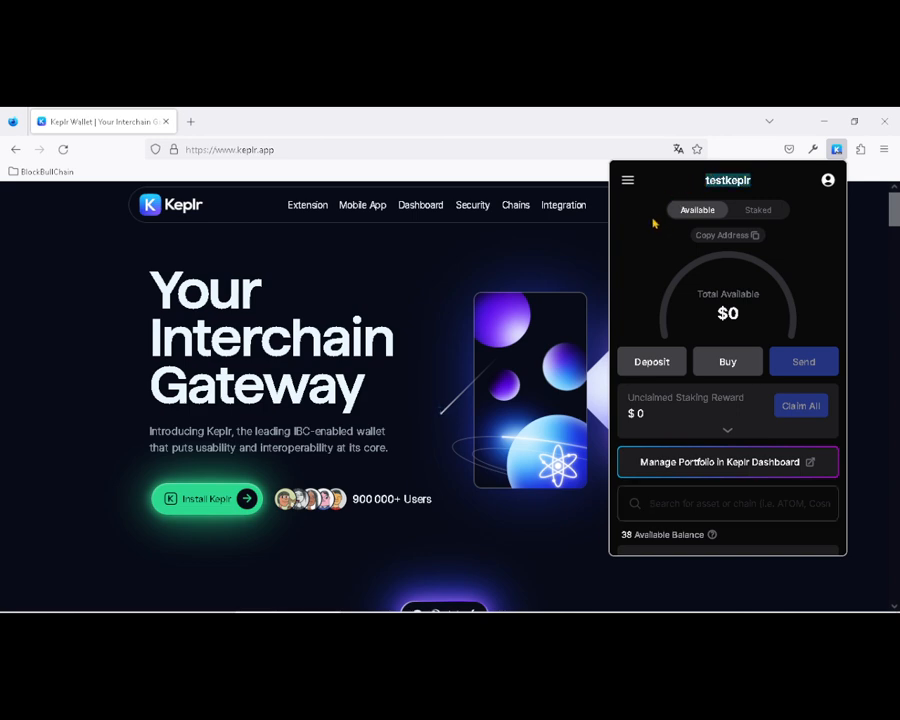
# - In Keplr's settings, view the manual token form for the Juno chain and return to the token list
pyautogui.click(629, 182)
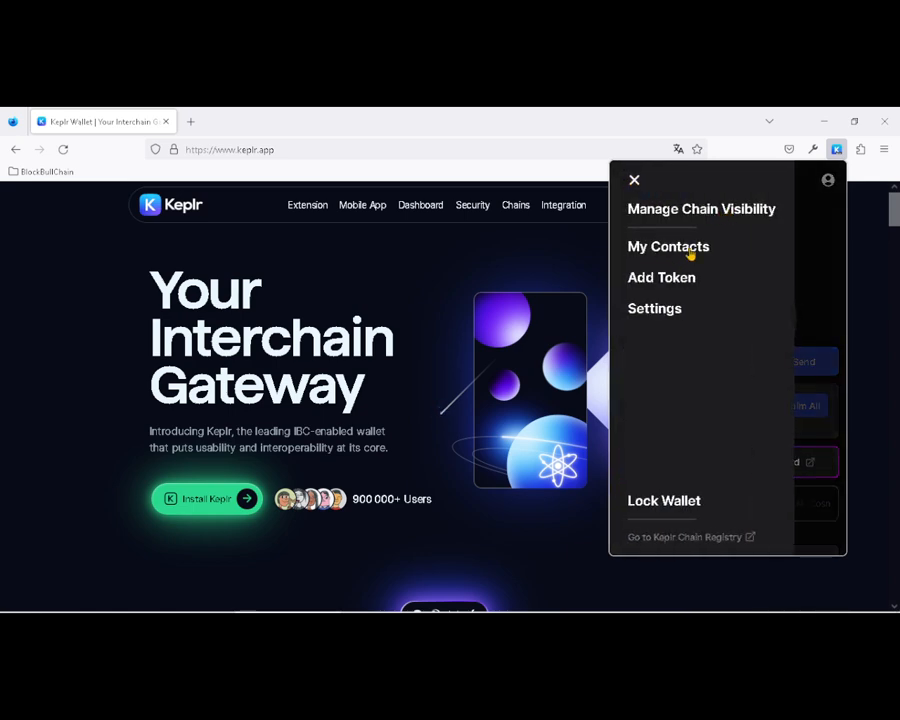
pyautogui.click(668, 314)
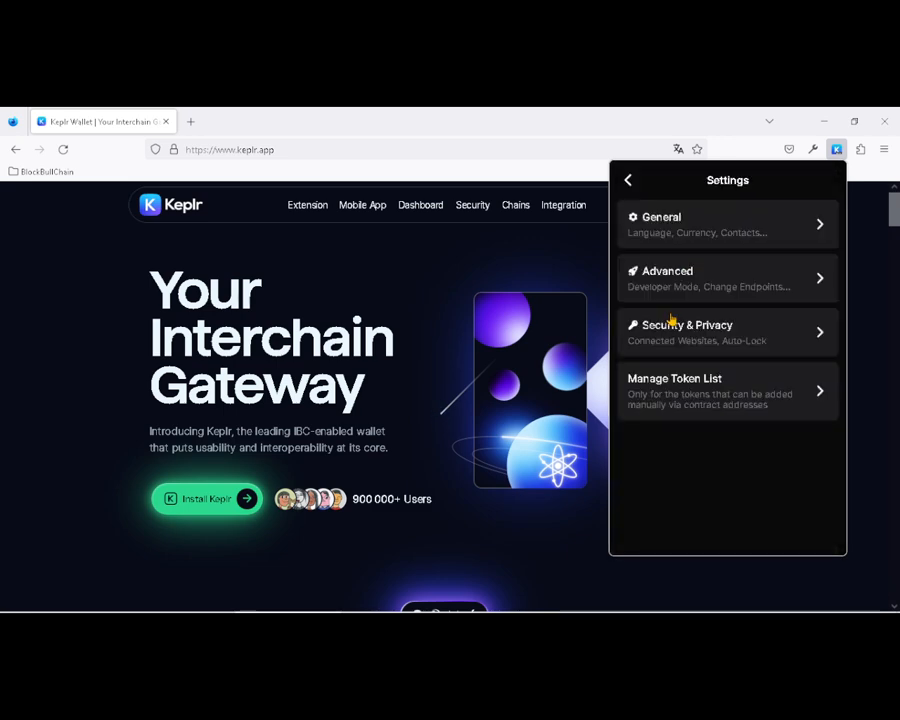
pyautogui.click(742, 397)
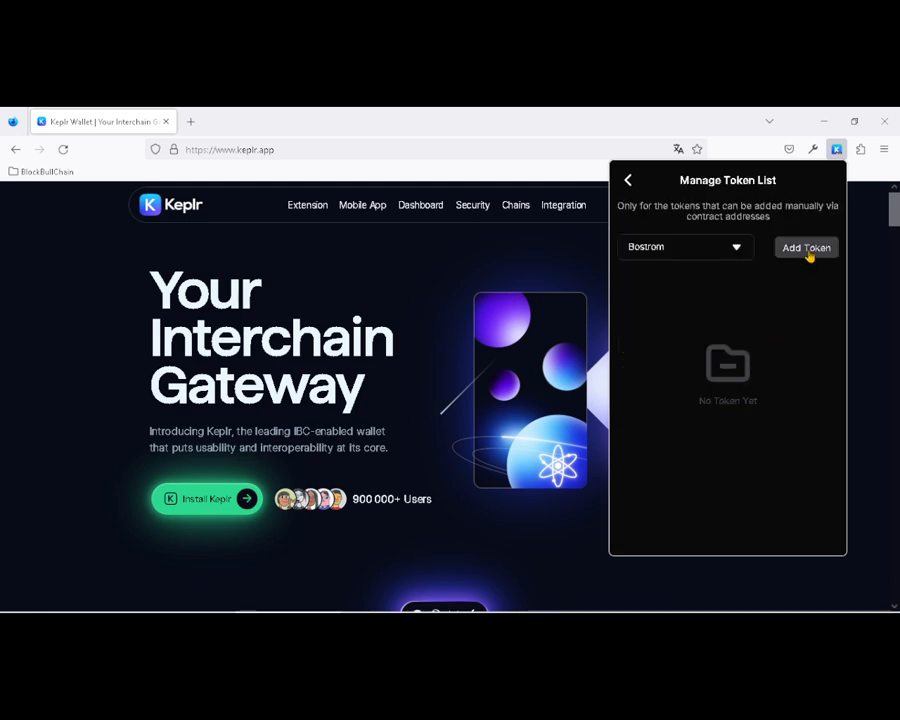
pyautogui.click(736, 249)
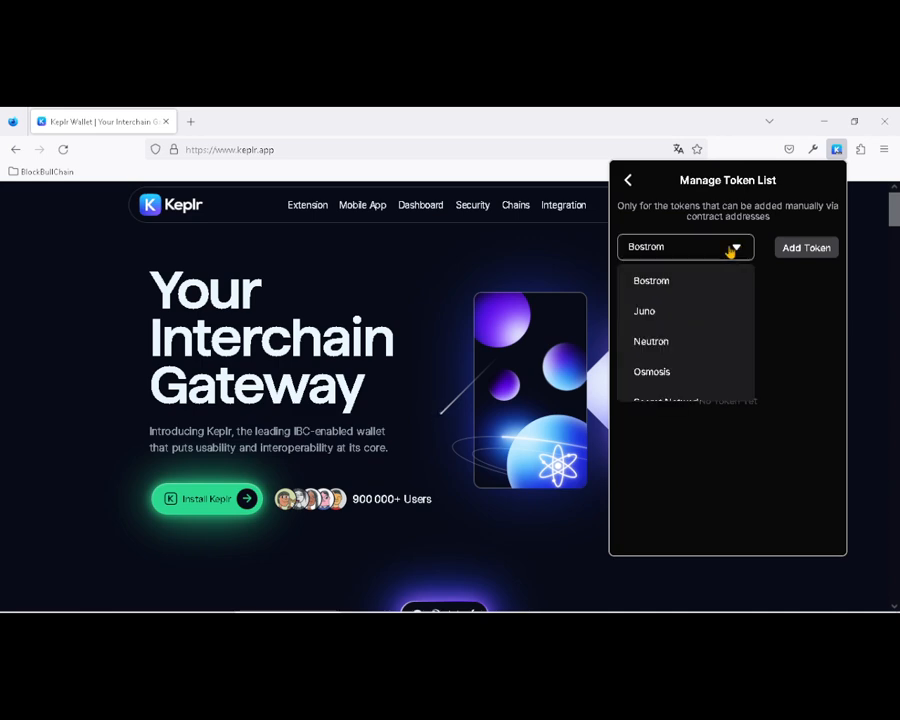
pyautogui.click(657, 312)
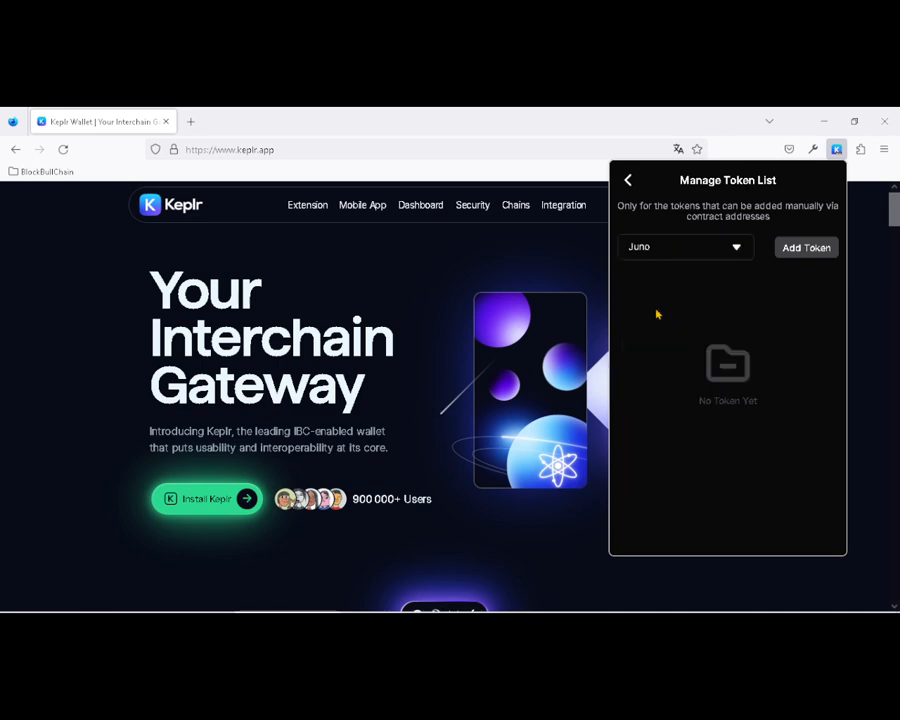
pyautogui.click(804, 255)
pyautogui.click(681, 270)
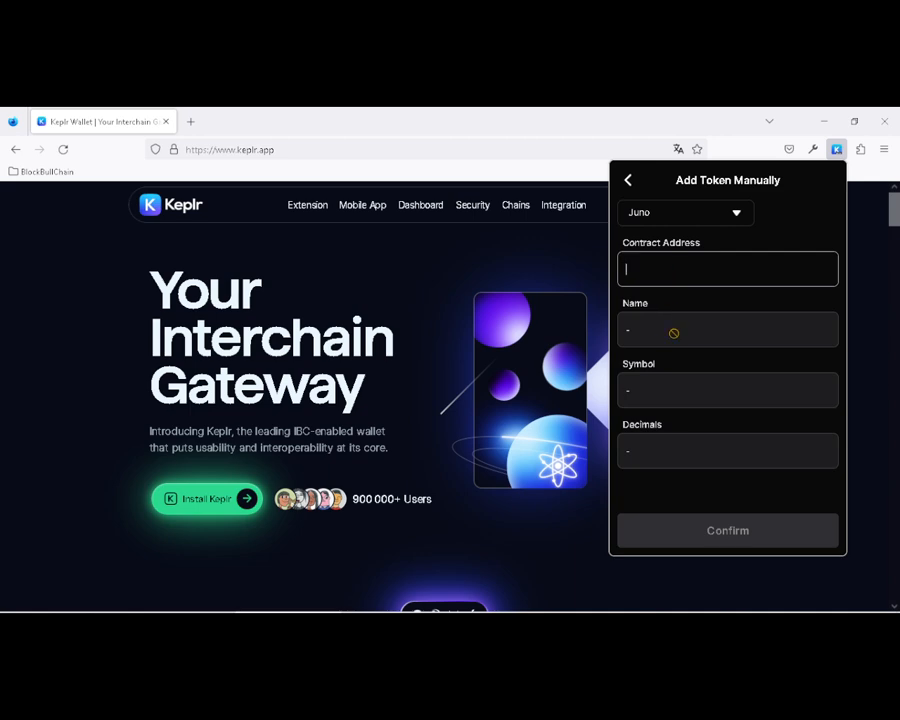
pyautogui.click(631, 181)
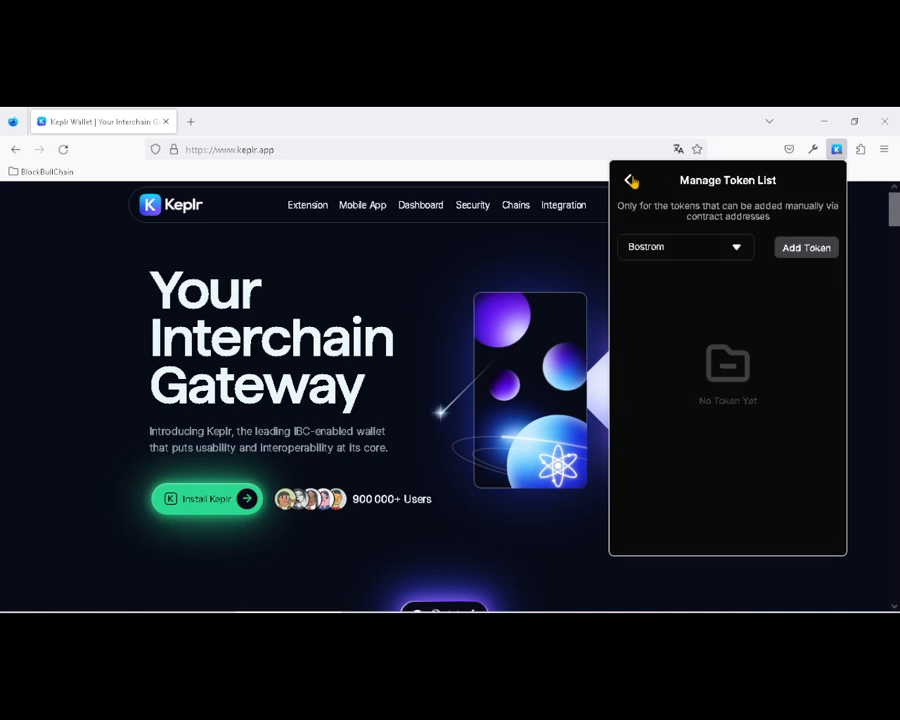
# - View the manual token form for the Neutron chain and go back to the main settings page
pyautogui.click(735, 248)
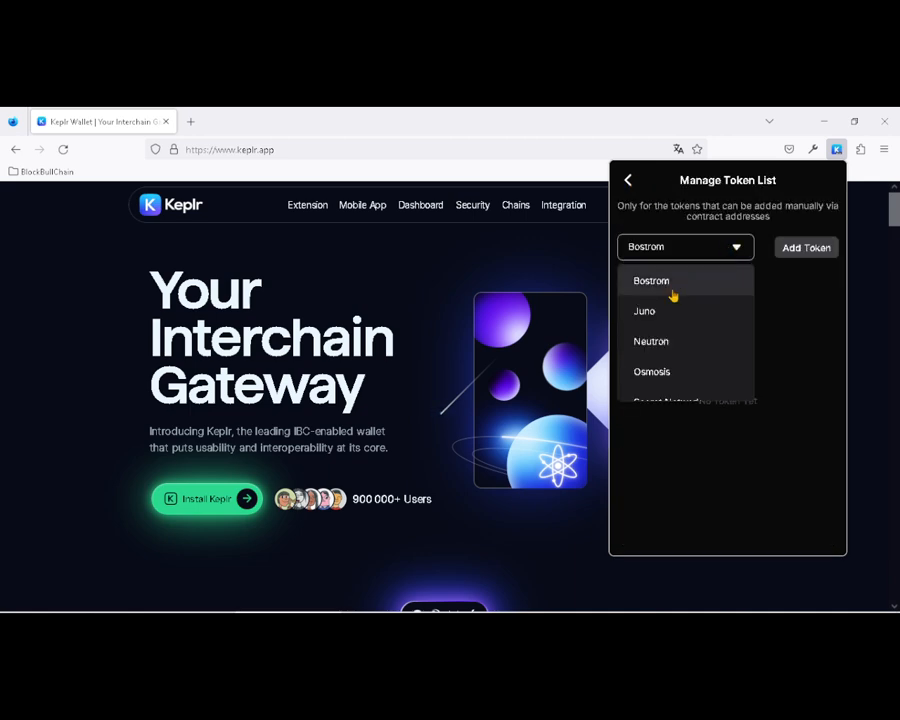
pyautogui.click(673, 342)
pyautogui.click(818, 256)
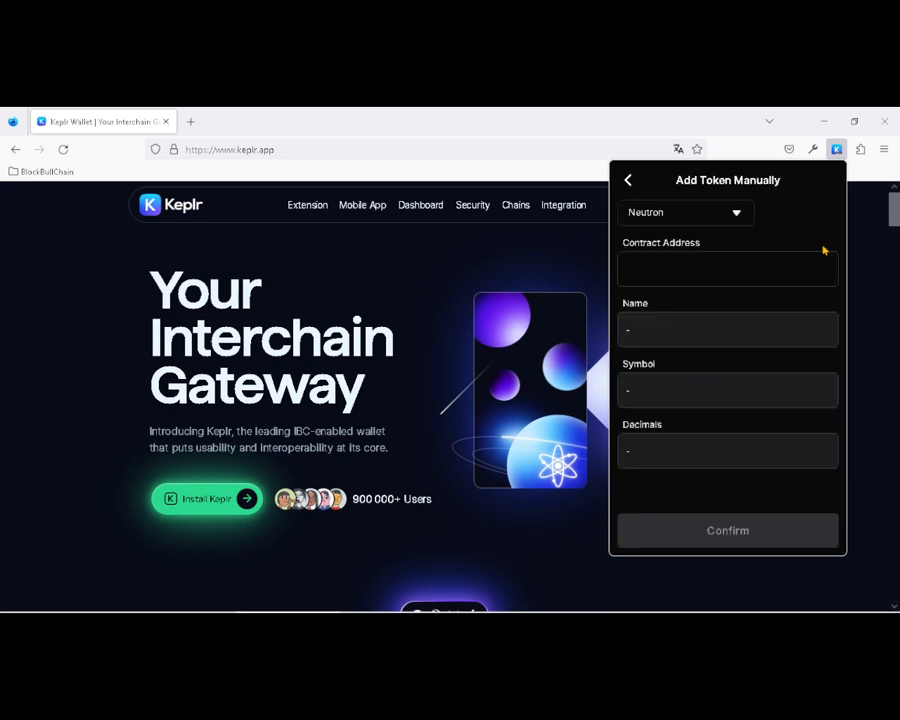
pyautogui.click(679, 272)
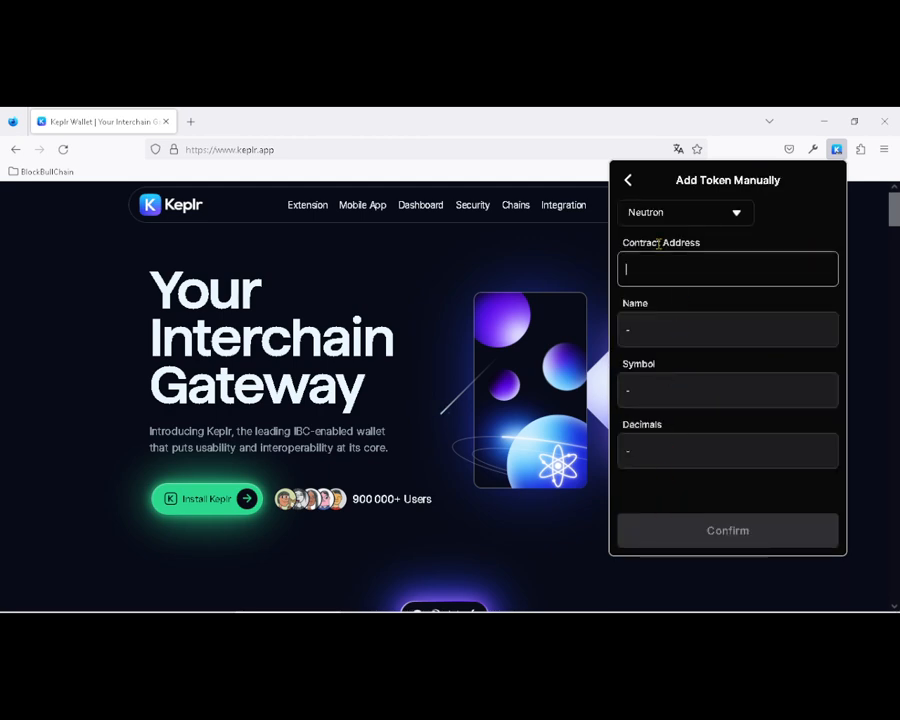
pyautogui.click(629, 180)
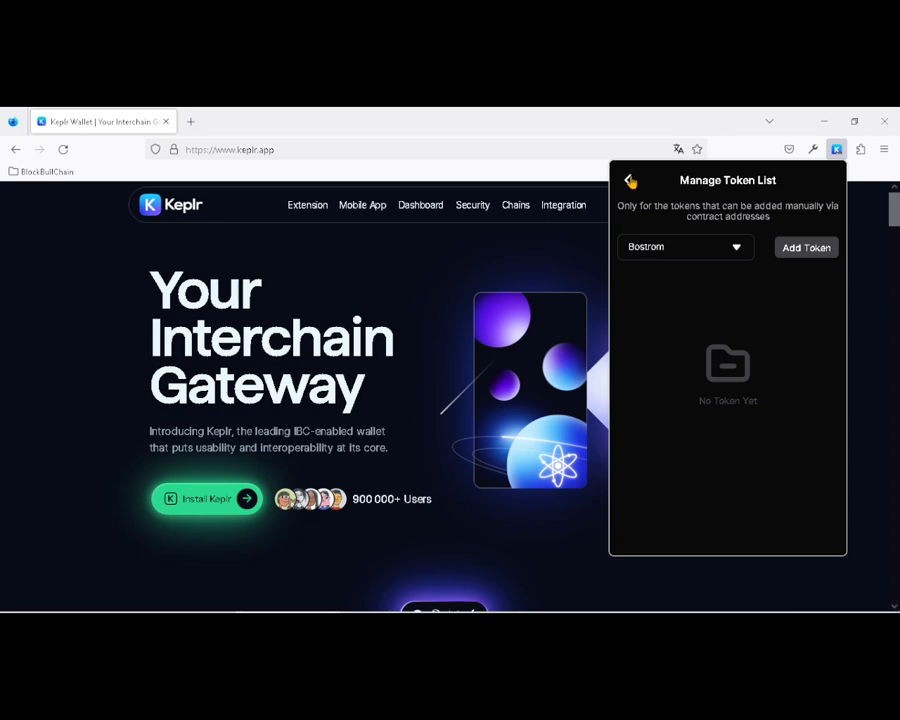
pyautogui.click(629, 180)
# - Review the connected websites in the security settings, expanding the chain permissions of app.osmosis.zone
pyautogui.click(727, 336)
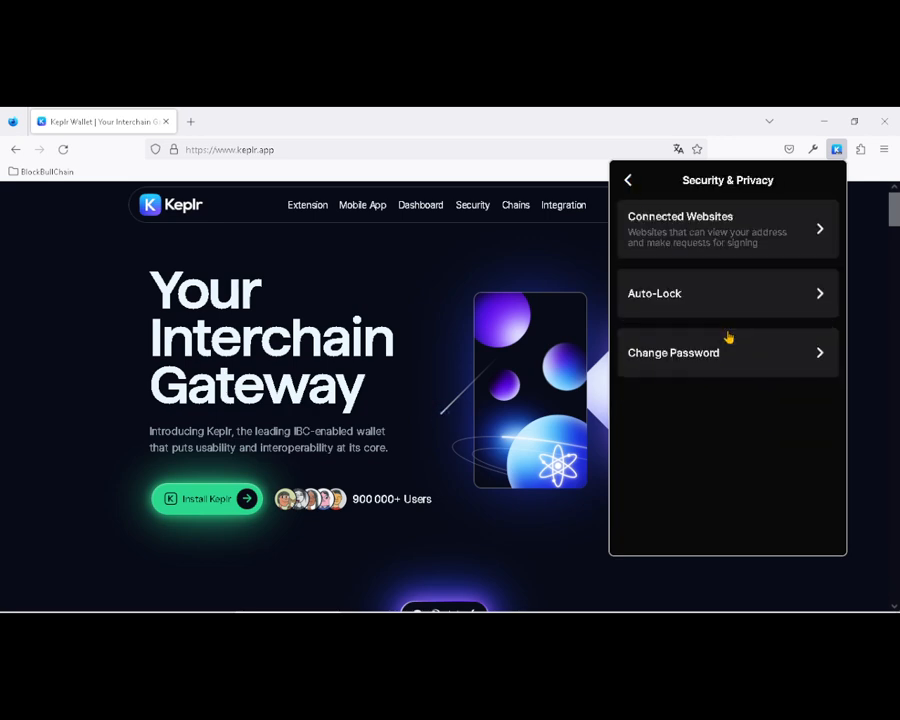
pyautogui.click(759, 237)
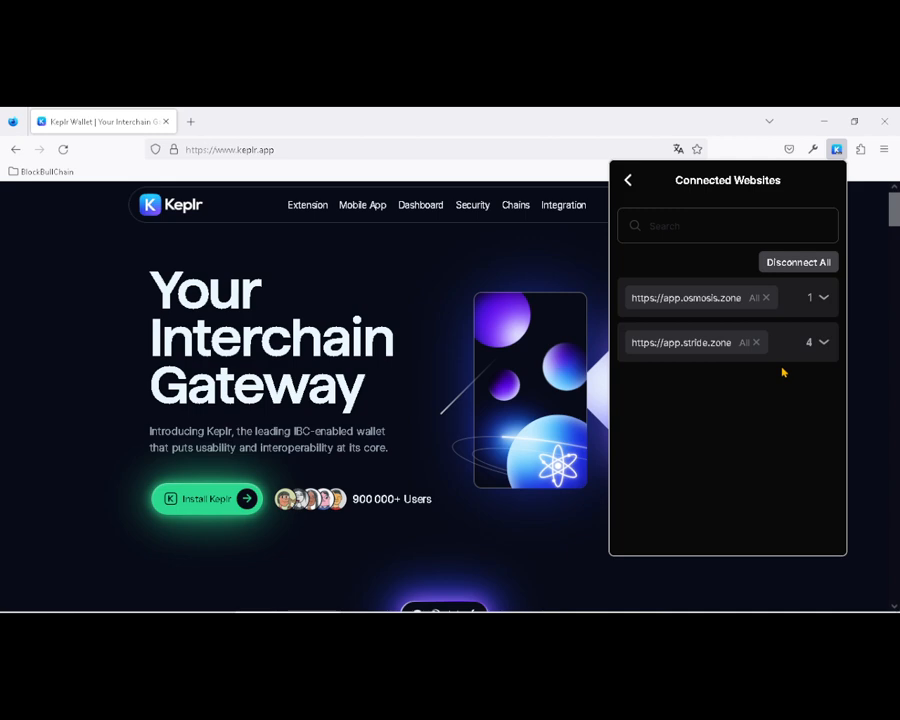
pyautogui.click(824, 299)
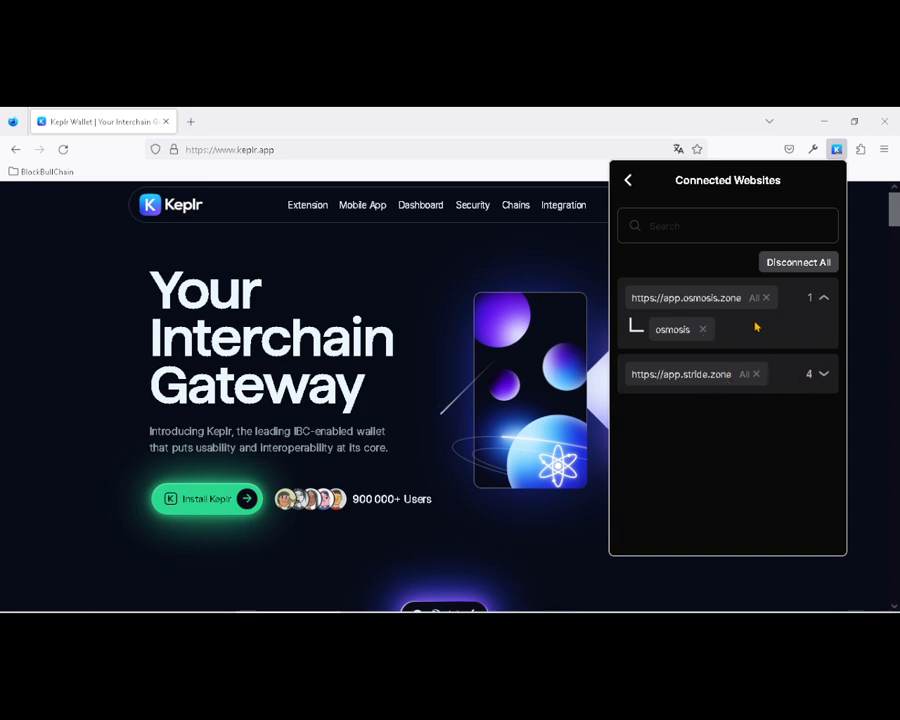
pyautogui.click(629, 182)
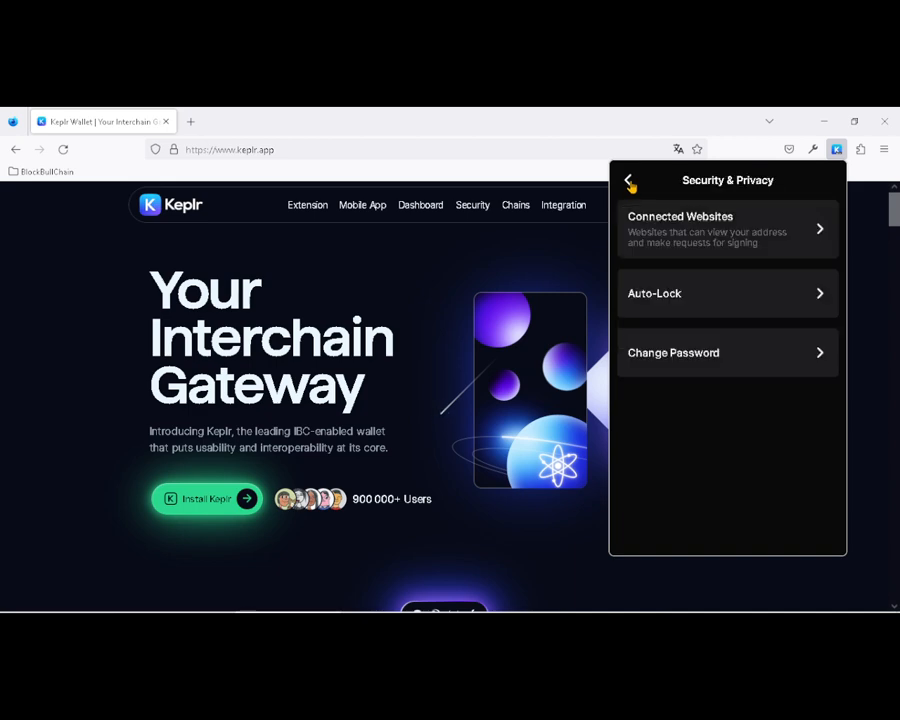
# - Try an auto-lock timer of 60 minutes, leave without confirming, and recheck the Auto Lock page
pyautogui.click(773, 306)
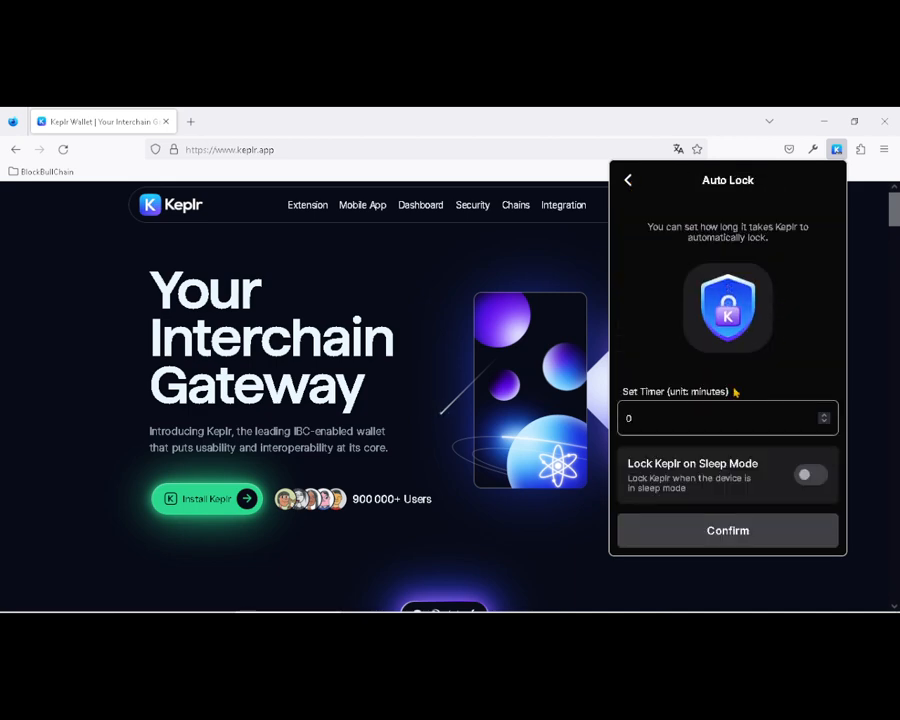
pyautogui.moveTo(653, 420); pyautogui.dragTo(580, 420)
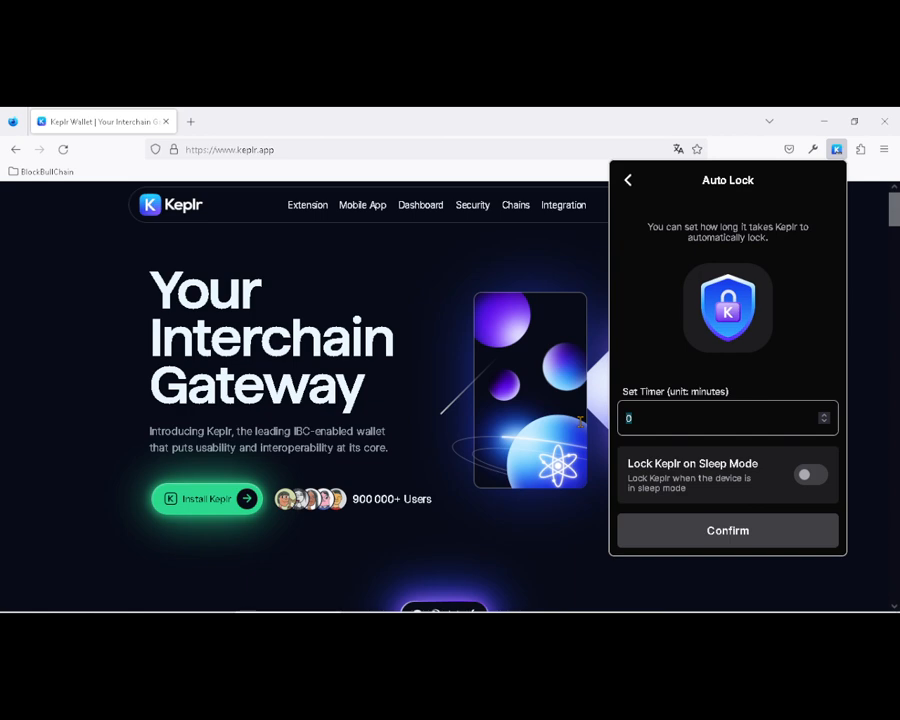
pyautogui.write('60')
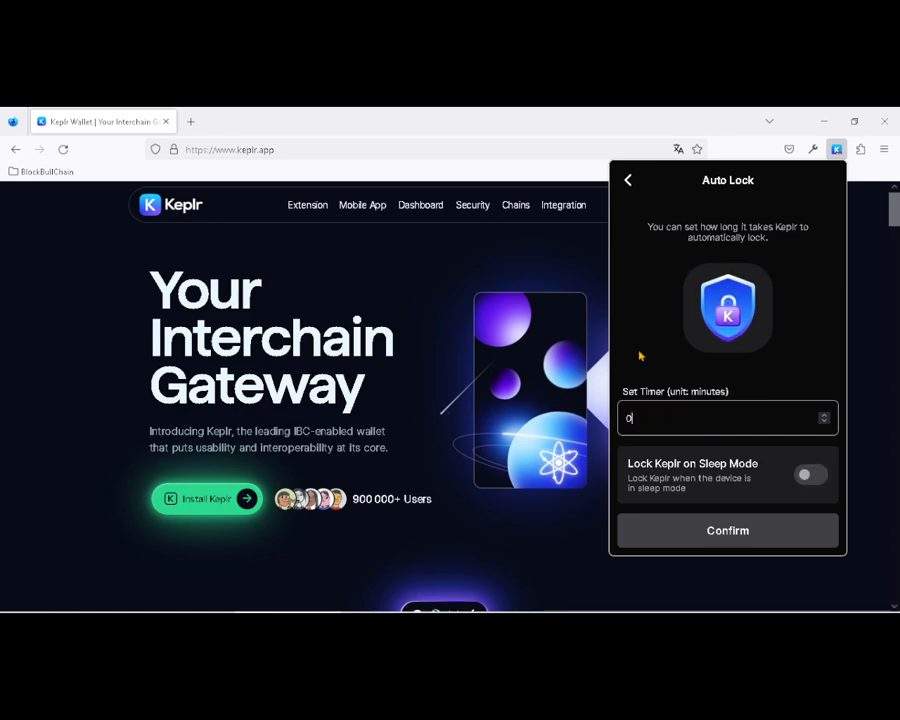
pyautogui.click(629, 181)
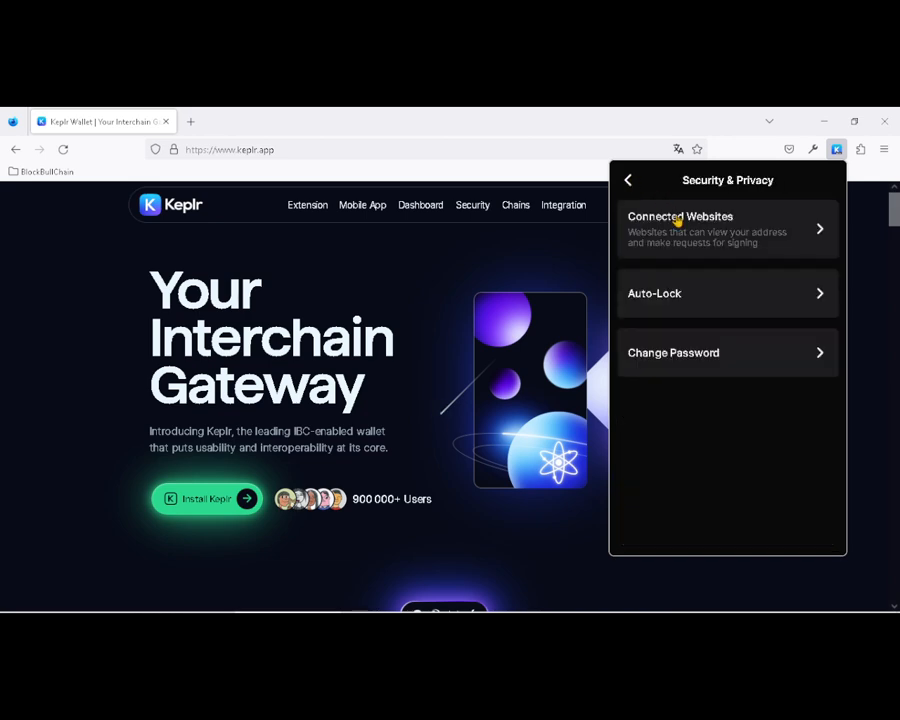
pyautogui.click(785, 302)
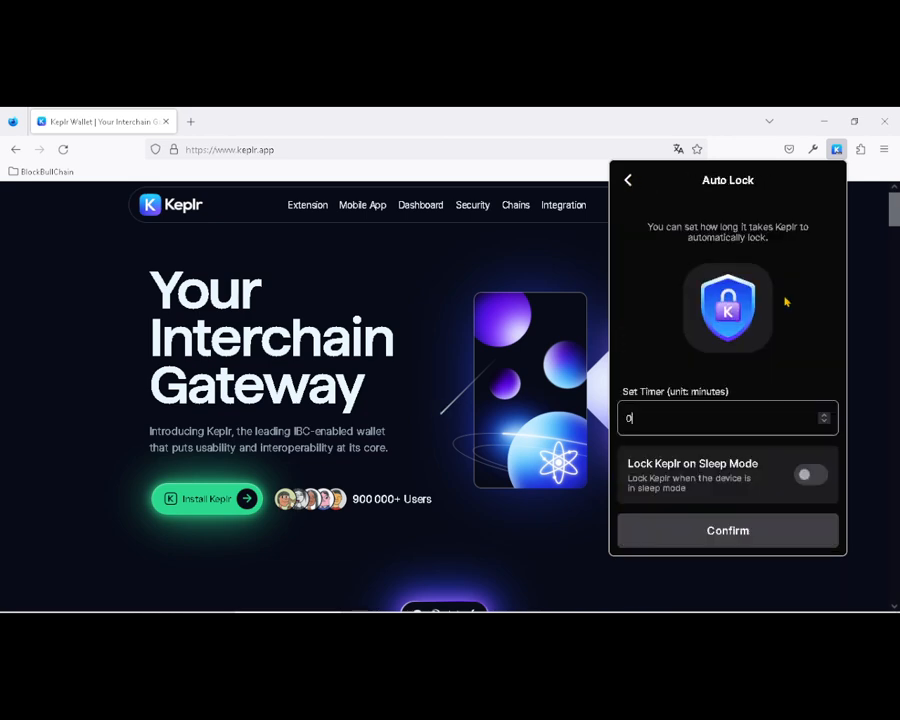
pyautogui.click(629, 181)
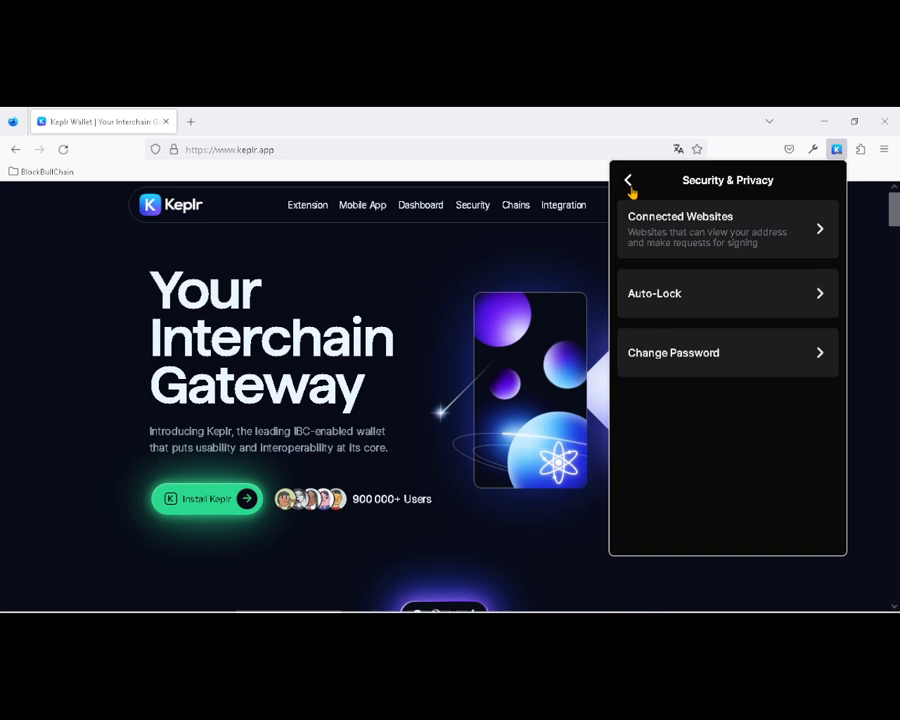
# - View the Change Password form without altering anything, and return to the main settings page
pyautogui.click(727, 355)
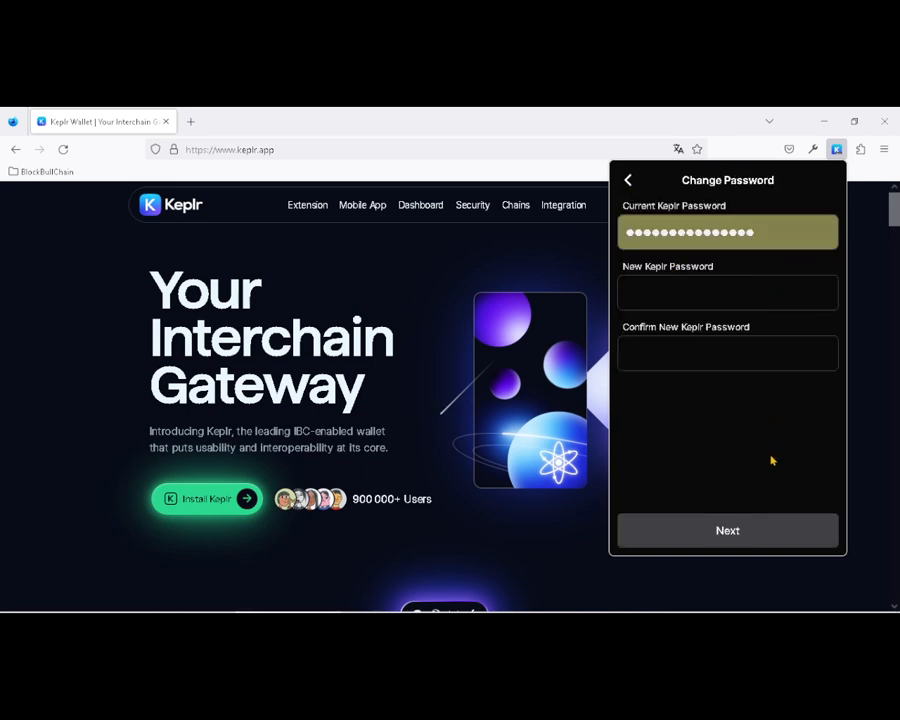
pyautogui.click(629, 181)
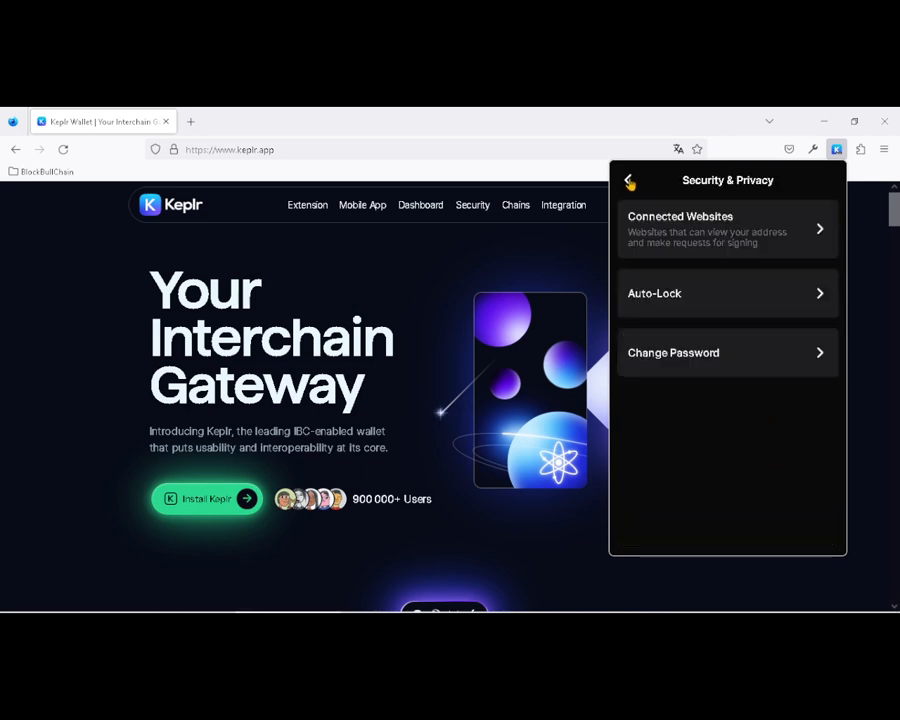
pyautogui.click(629, 181)
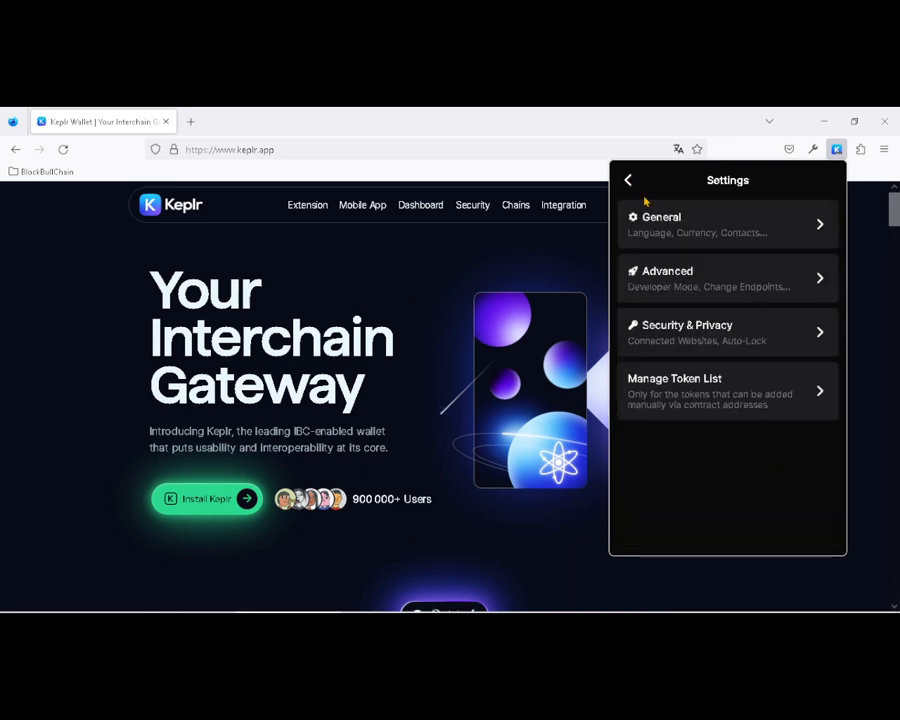
# - Review the Advanced settings' Change Endpoints page with the Cosmos Hub RPC address and chain list, and return to the main settings
pyautogui.click(681, 286)
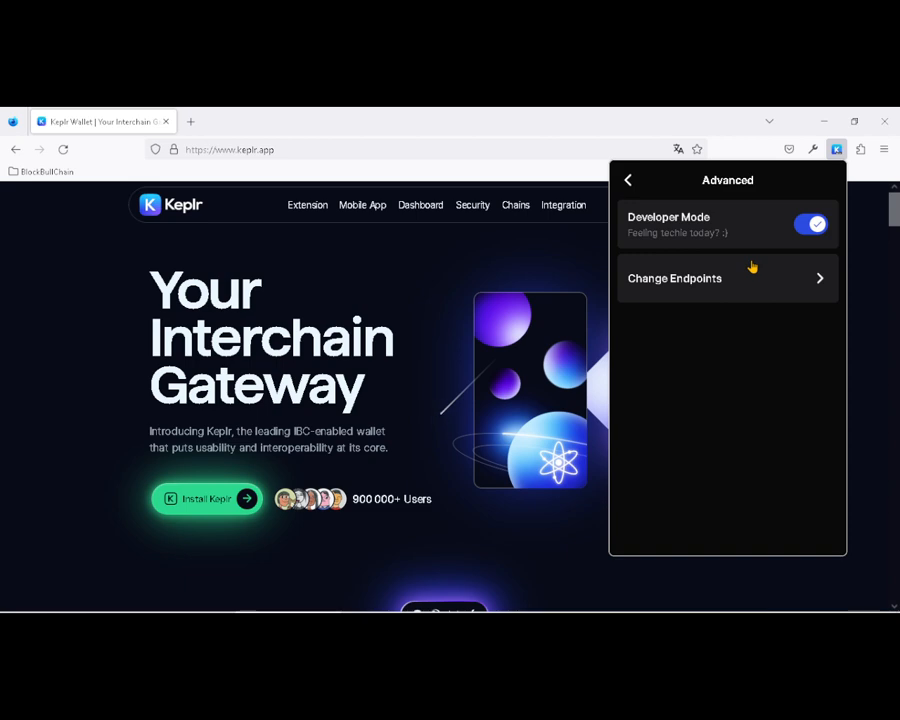
pyautogui.click(815, 282)
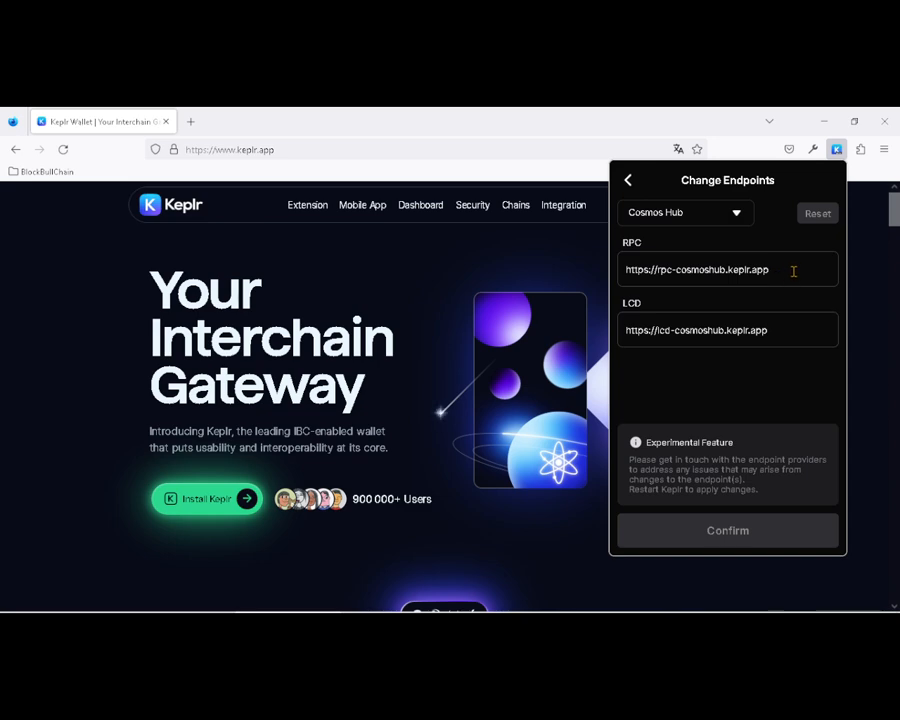
pyautogui.moveTo(795, 269); pyautogui.dragTo(619, 269)
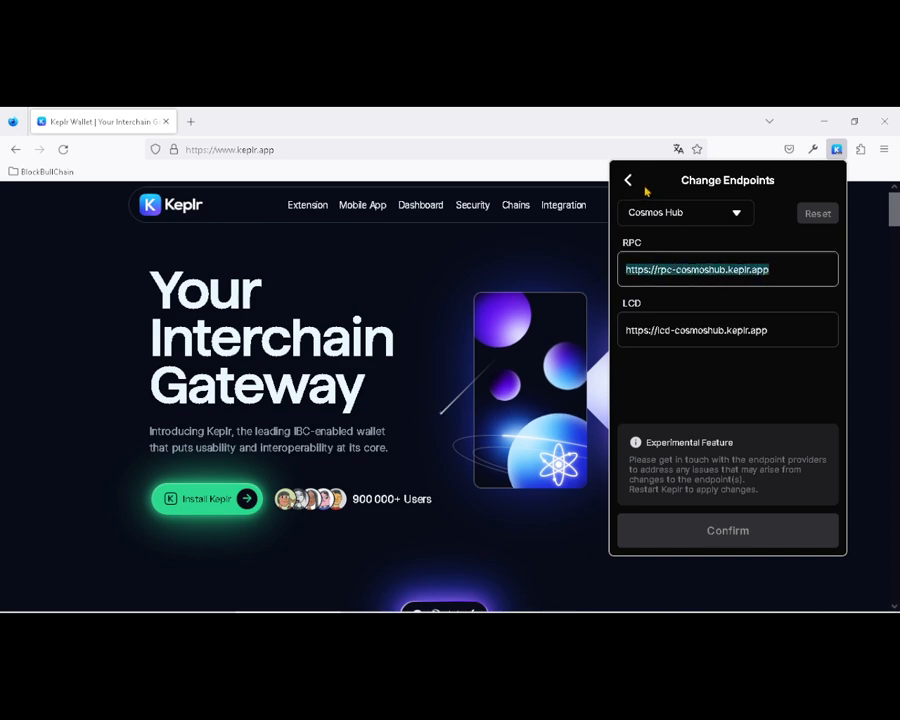
pyautogui.click(735, 214)
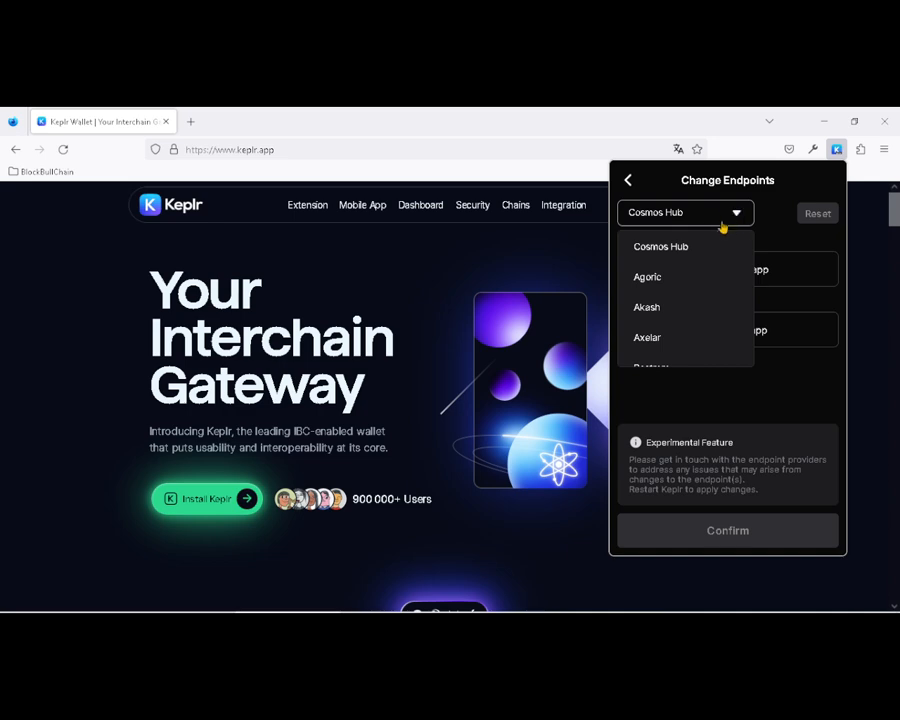
pyautogui.scroll(-10, 683, 350)
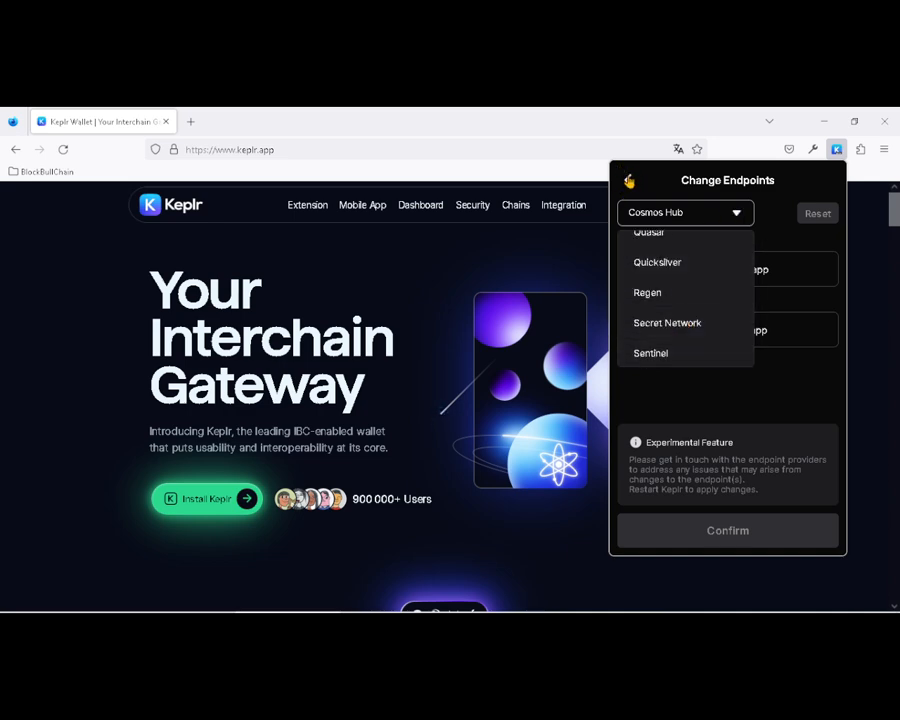
pyautogui.click(627, 179)
pyautogui.click(628, 179)
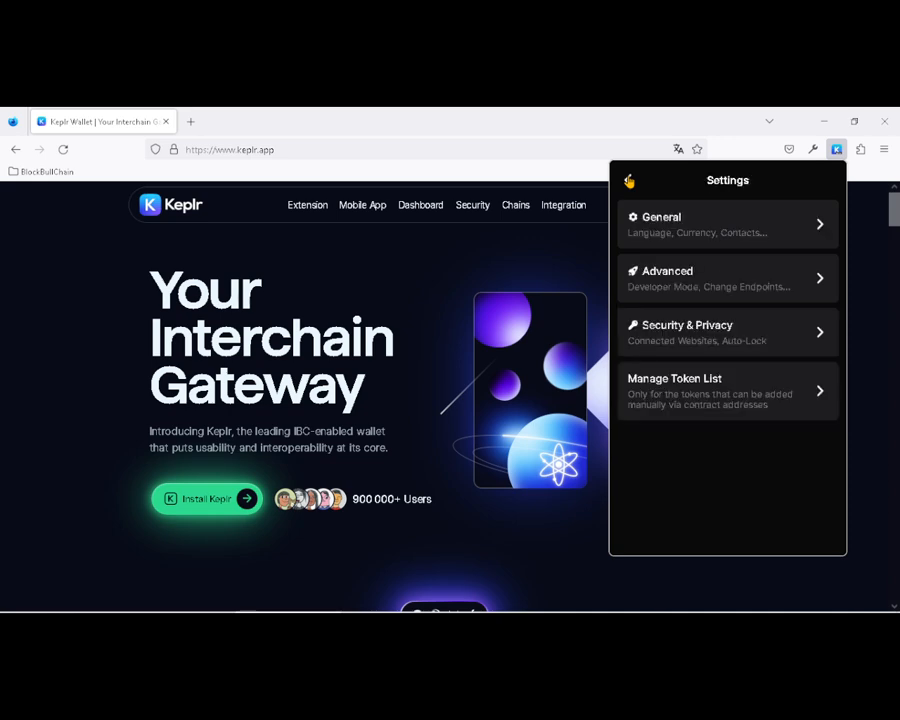
# - In the General settings, view the available currencies and the Contacts page for Cosmos Hub without changing either
pyautogui.click(694, 236)
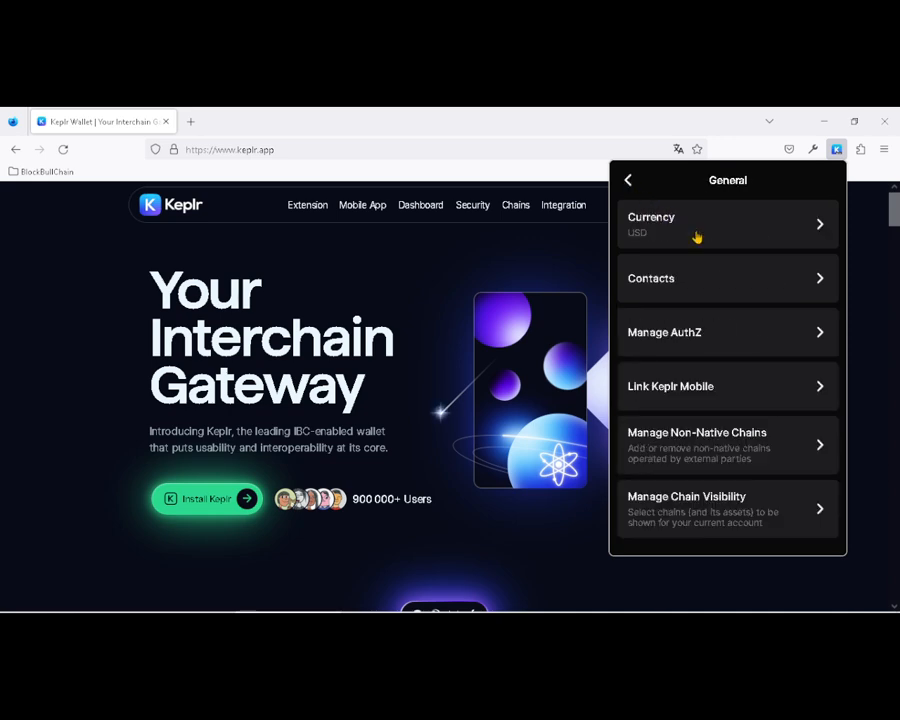
pyautogui.click(820, 233)
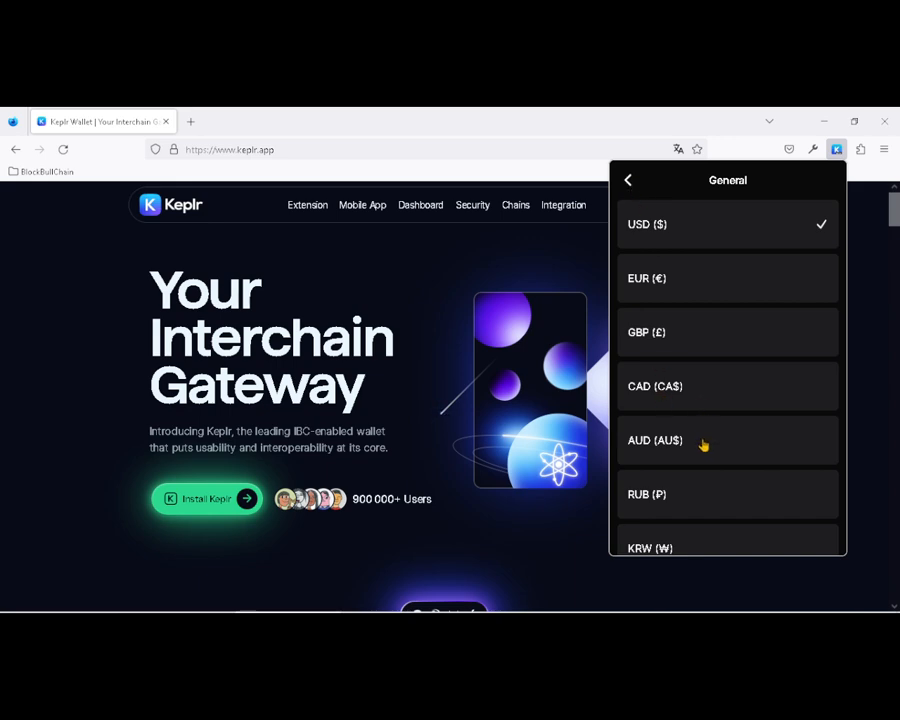
pyautogui.click(630, 180)
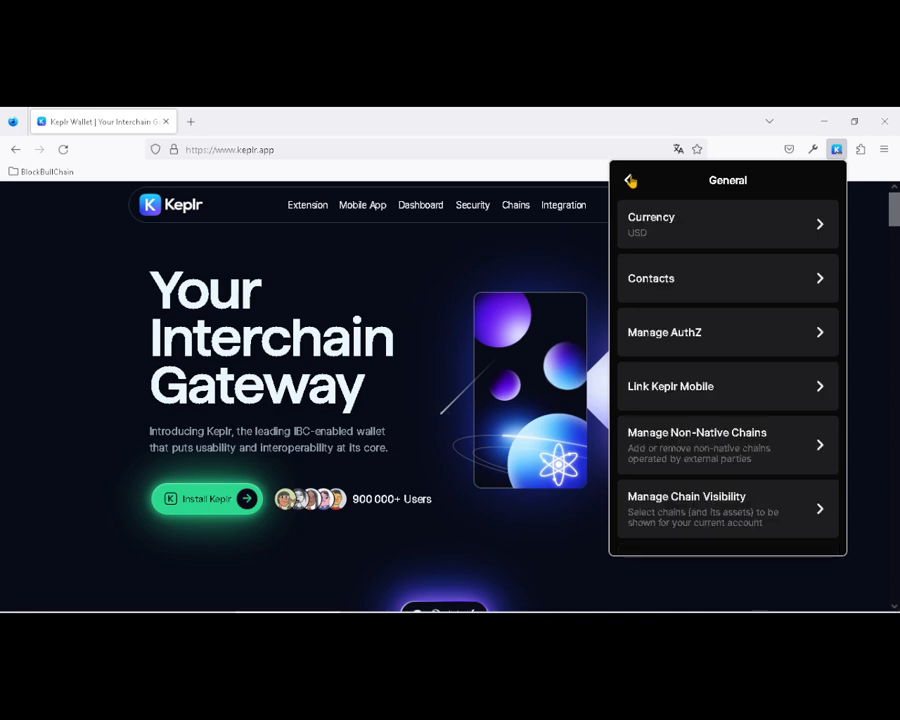
pyautogui.click(802, 291)
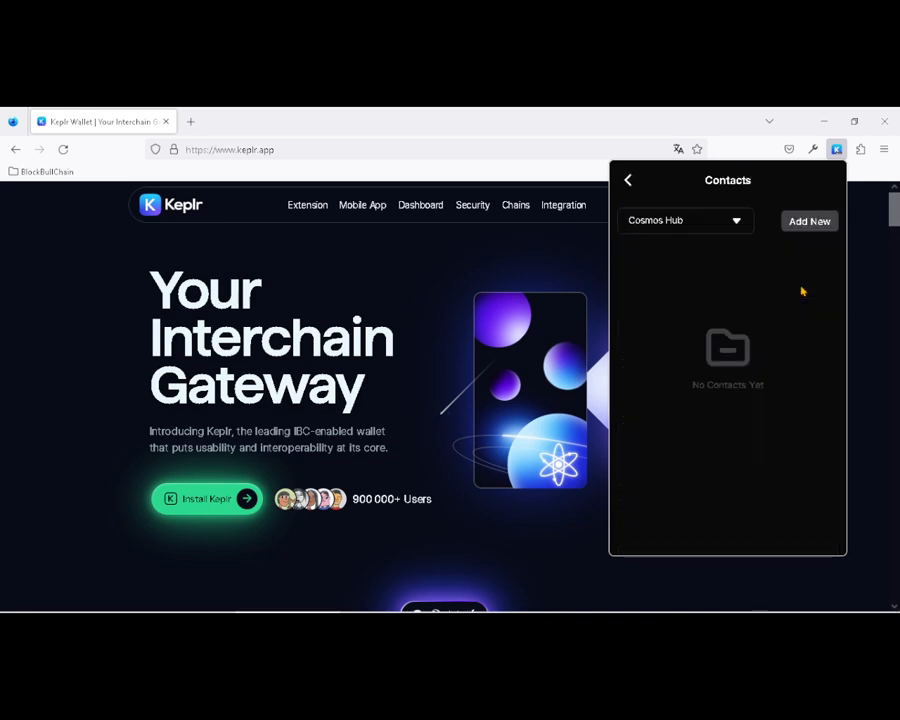
pyautogui.click(629, 181)
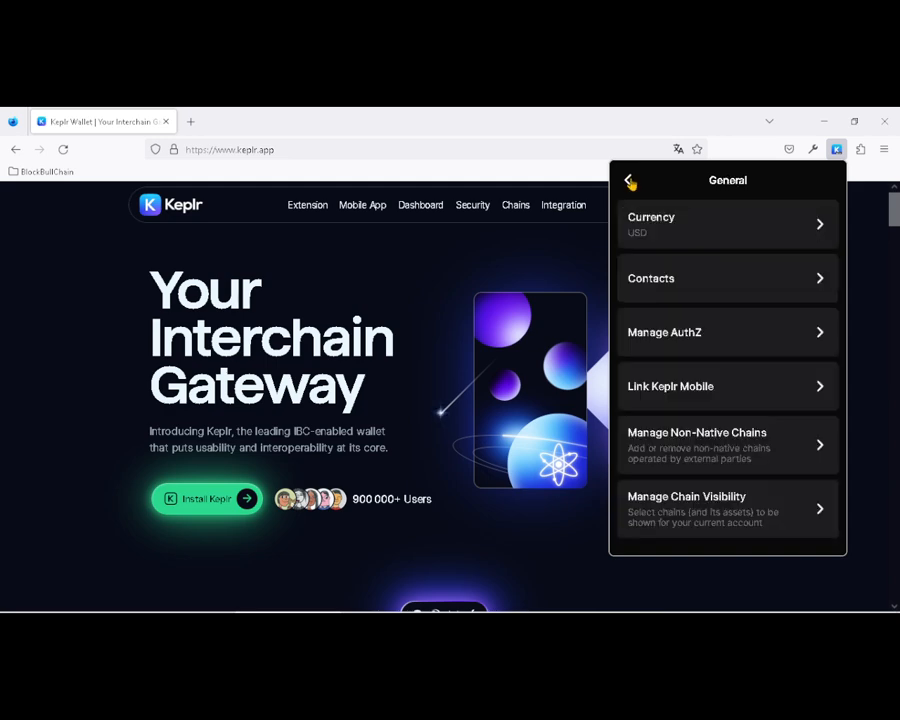
# - View the Manage AuthZ and Link Keplr Mobile pages without confirming anything, and return to the General settings
pyautogui.click(790, 342)
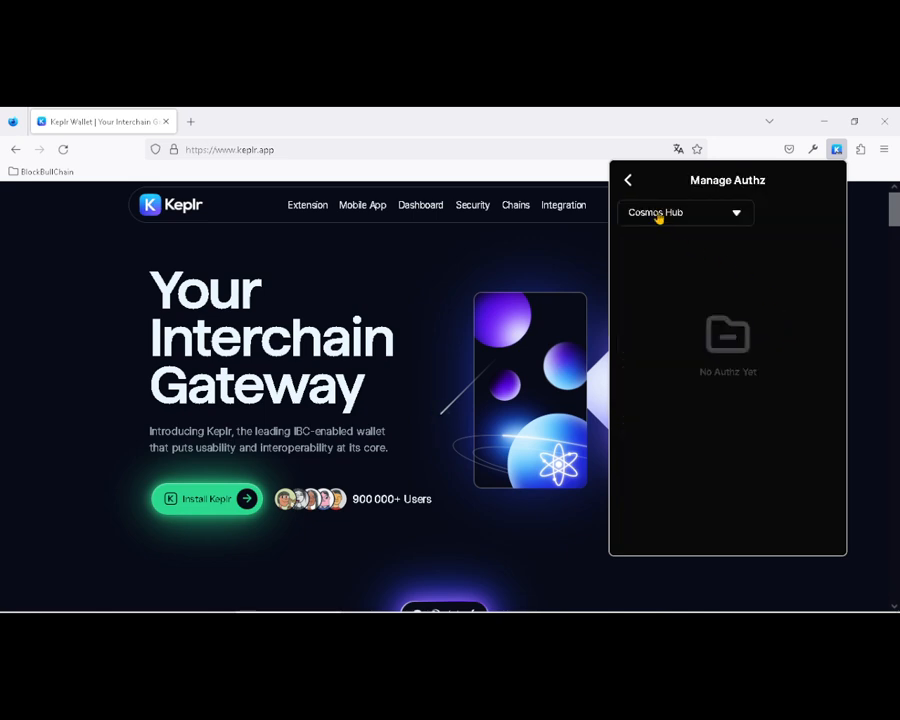
pyautogui.click(629, 181)
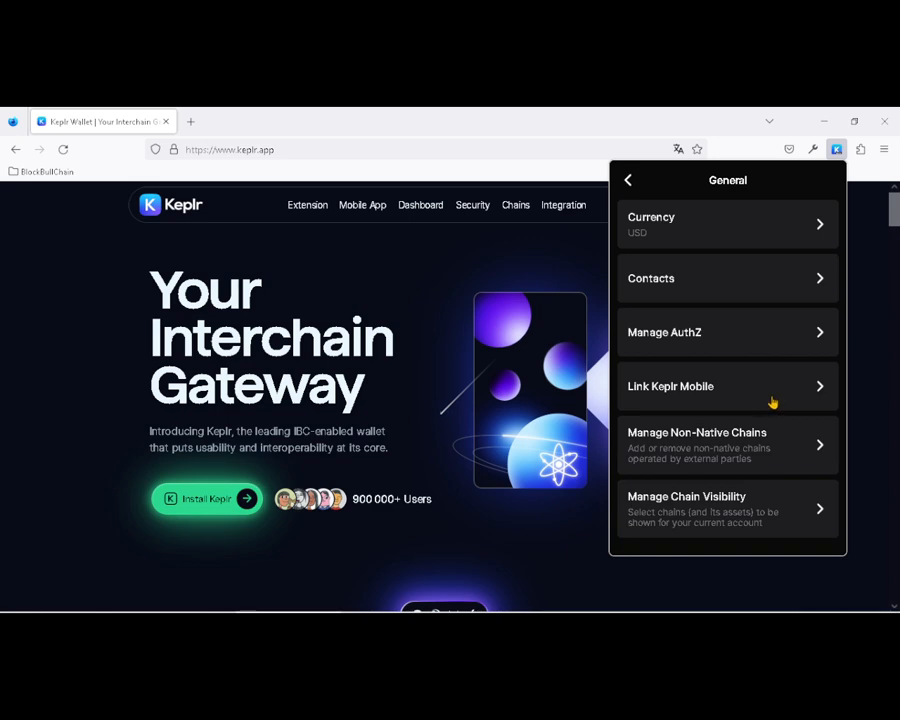
pyautogui.click(797, 397)
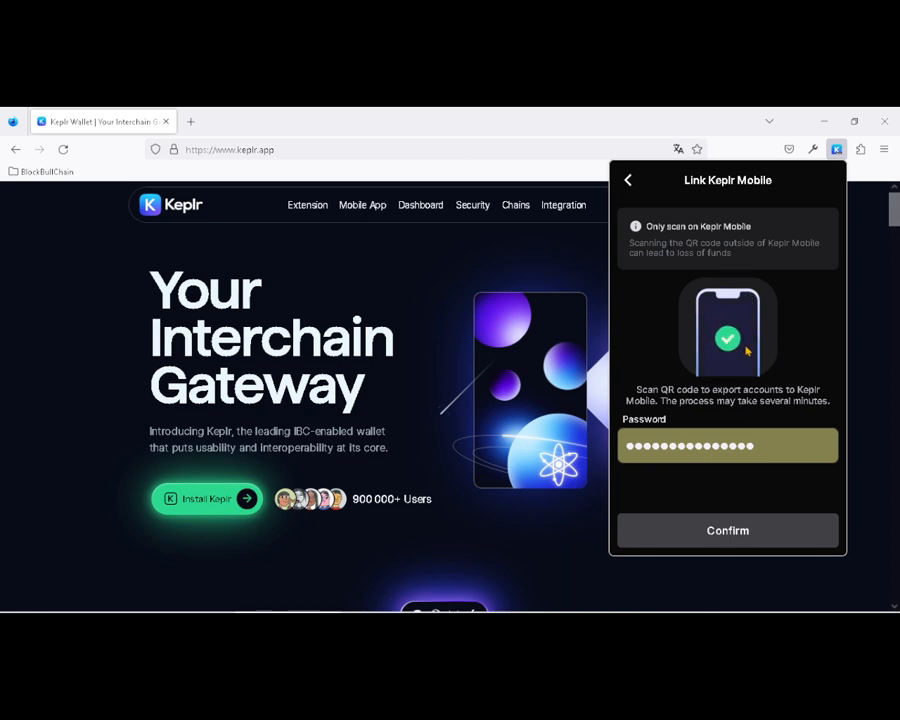
pyautogui.click(629, 179)
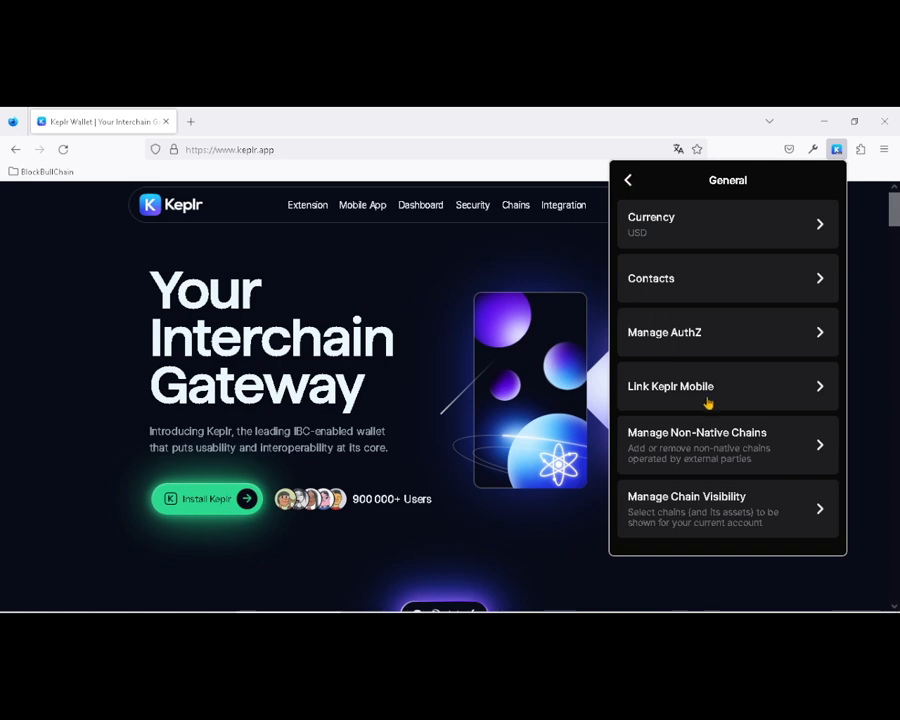
# - From Manage Non-Native Chains, open the Add Chains to Keplr site, look through its chain list, and return to the General settings
pyautogui.click(727, 450)
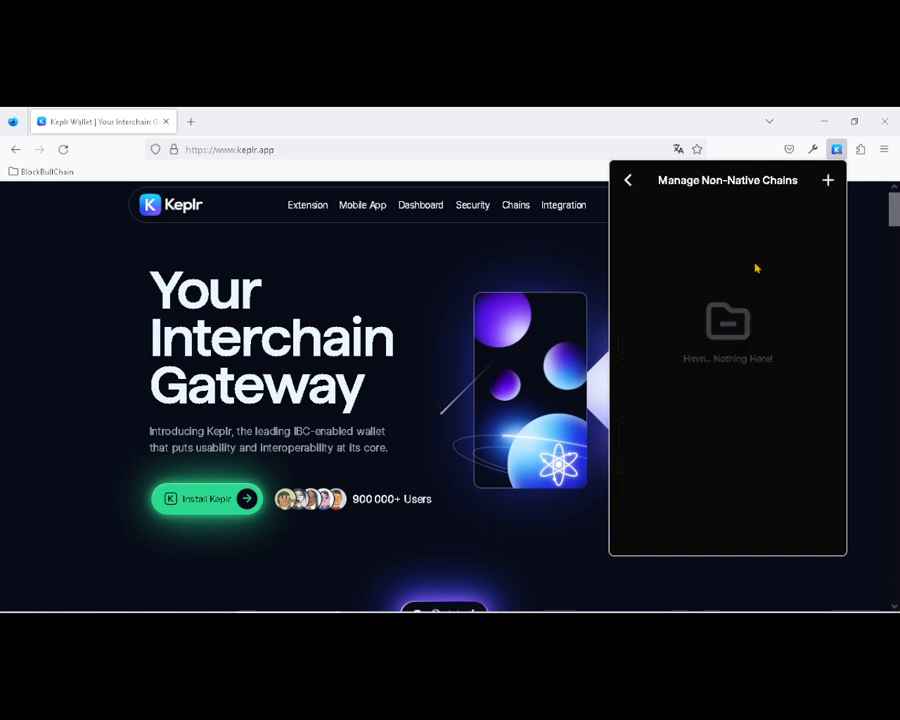
pyautogui.click(828, 181)
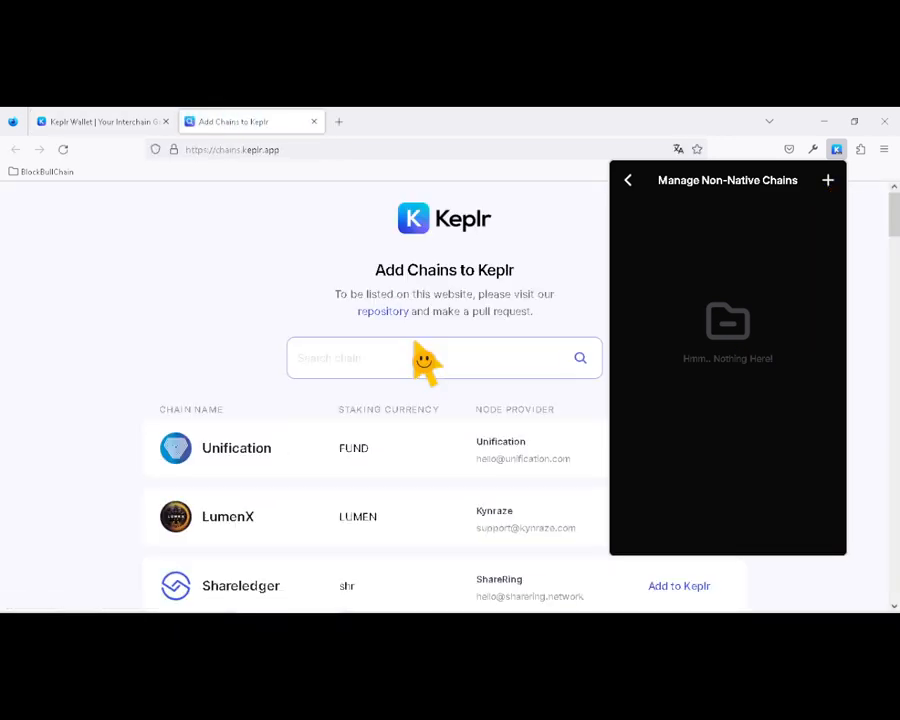
pyautogui.scroll(-3, 414, 340)
pyautogui.scroll(-1, 420, 355)
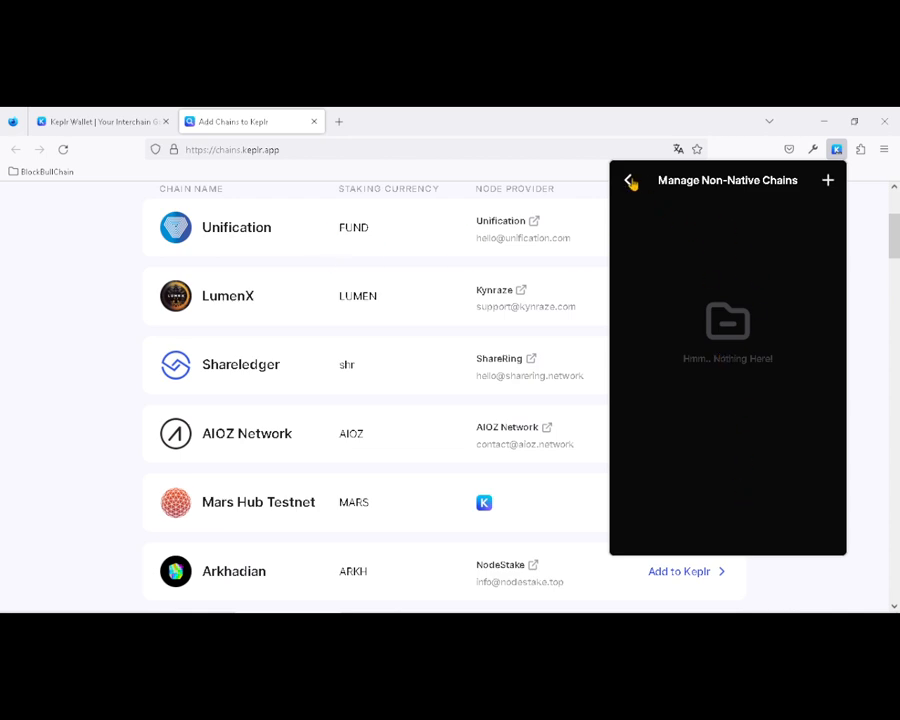
pyautogui.scroll(-5, 322, 455)
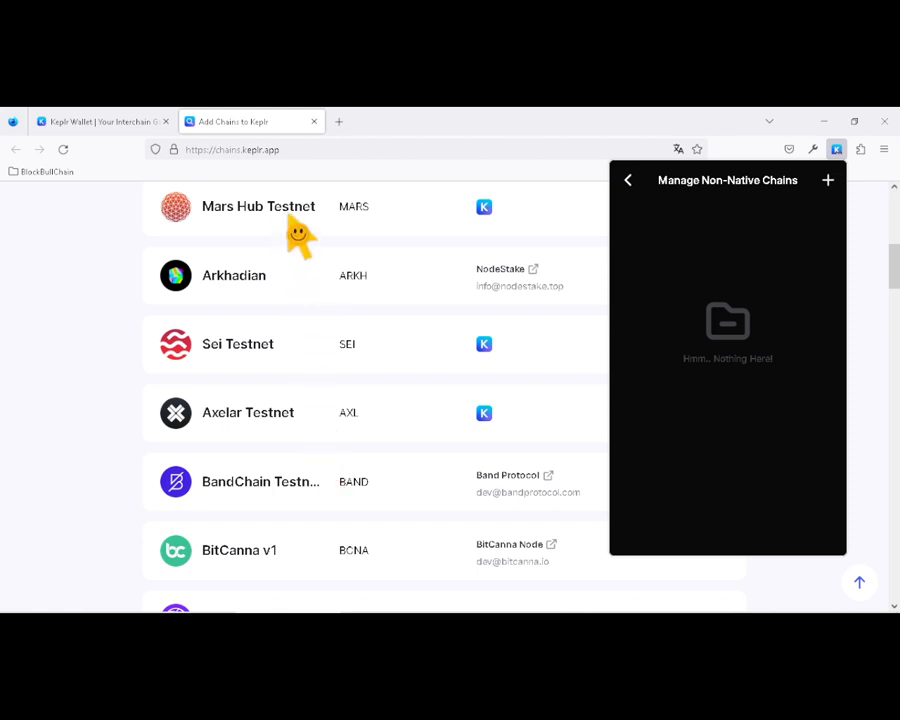
pyautogui.scroll(-1, 300, 340)
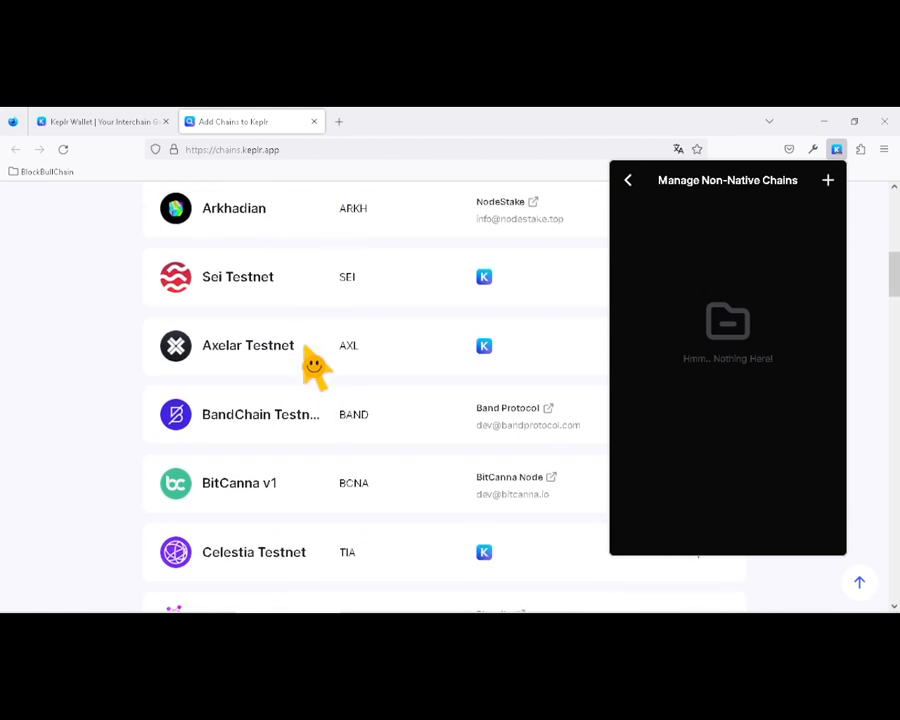
pyautogui.scroll(-1, 315, 380)
pyautogui.scroll(-5, 322, 405)
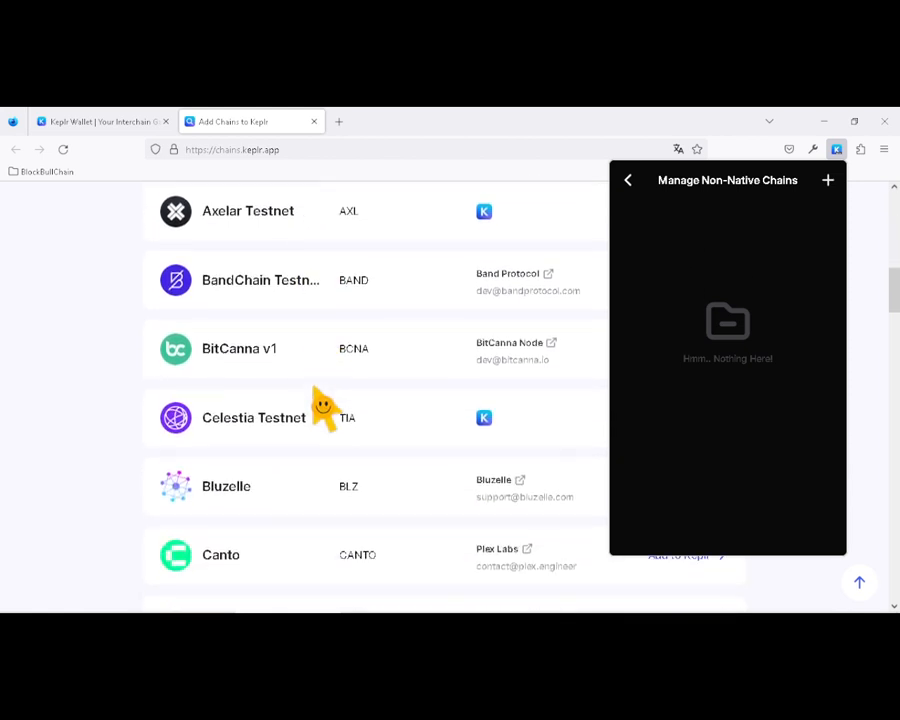
pyautogui.scroll(-6, 322, 405)
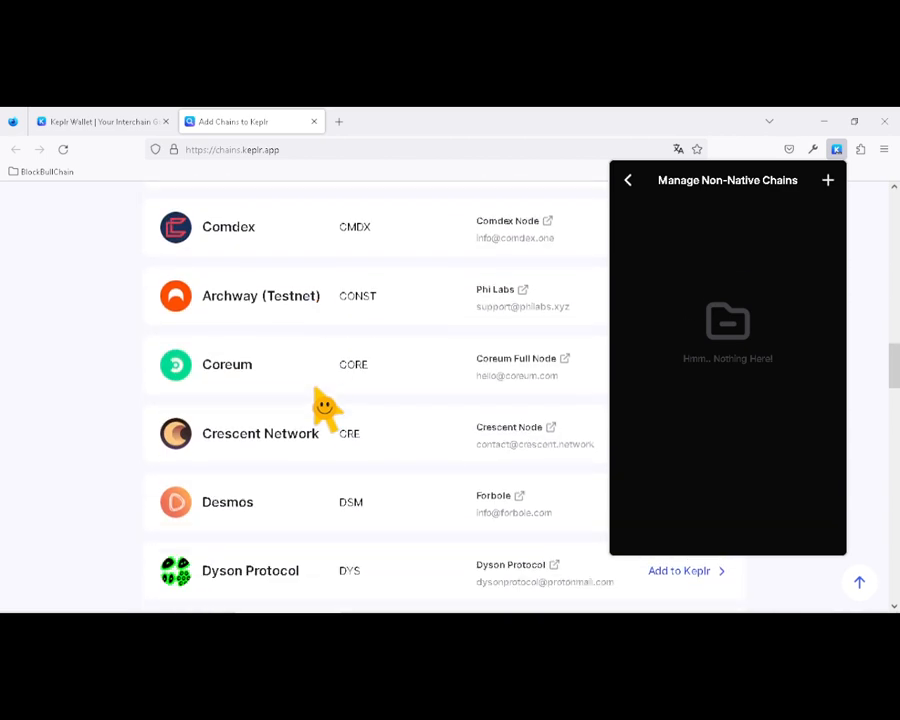
pyautogui.scroll(-8, 325, 405)
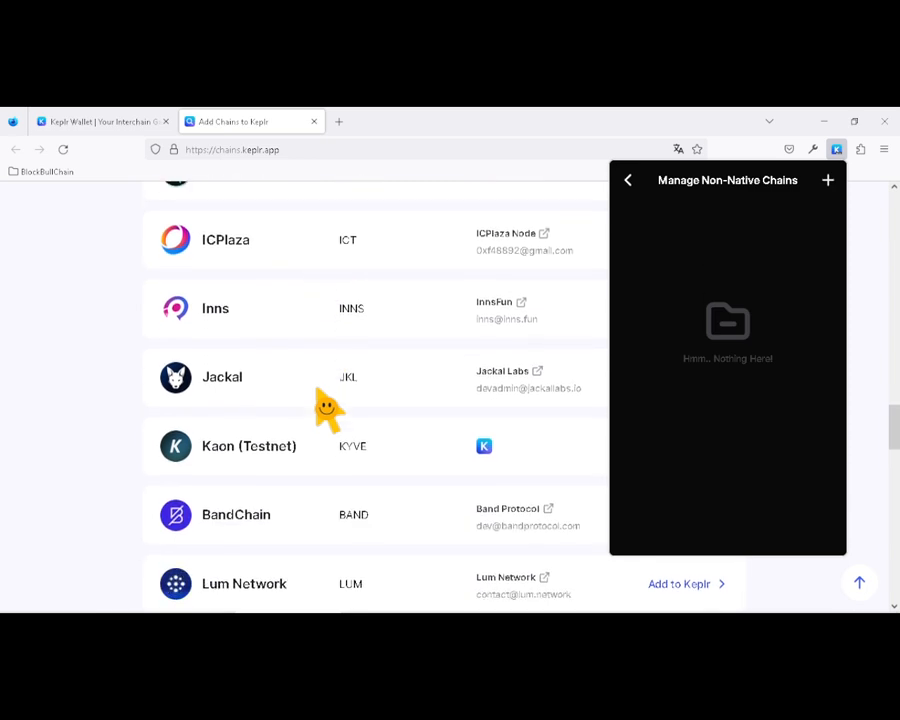
pyautogui.scroll(-10, 325, 405)
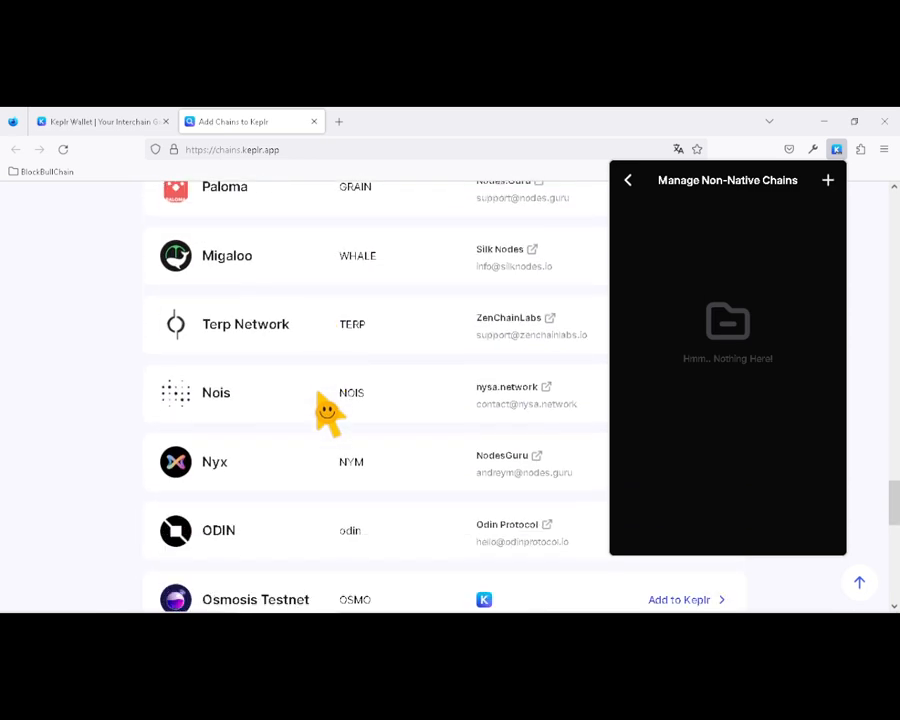
pyautogui.scroll(-5, 322, 402)
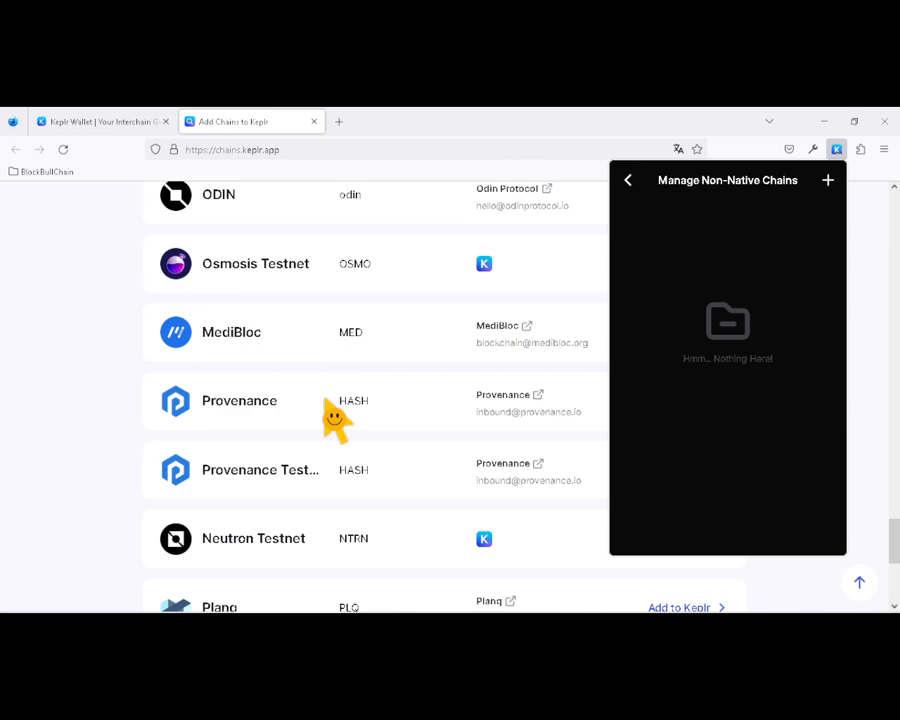
pyautogui.scroll(-3, 325, 400)
pyautogui.scroll(-2, 335, 416)
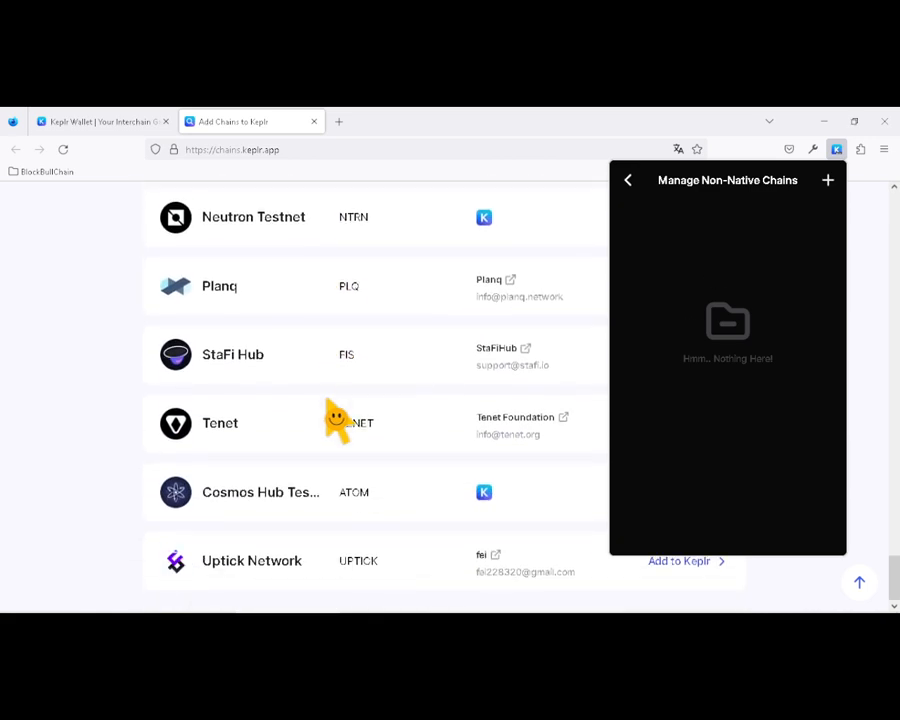
pyautogui.scroll(10, 340, 420)
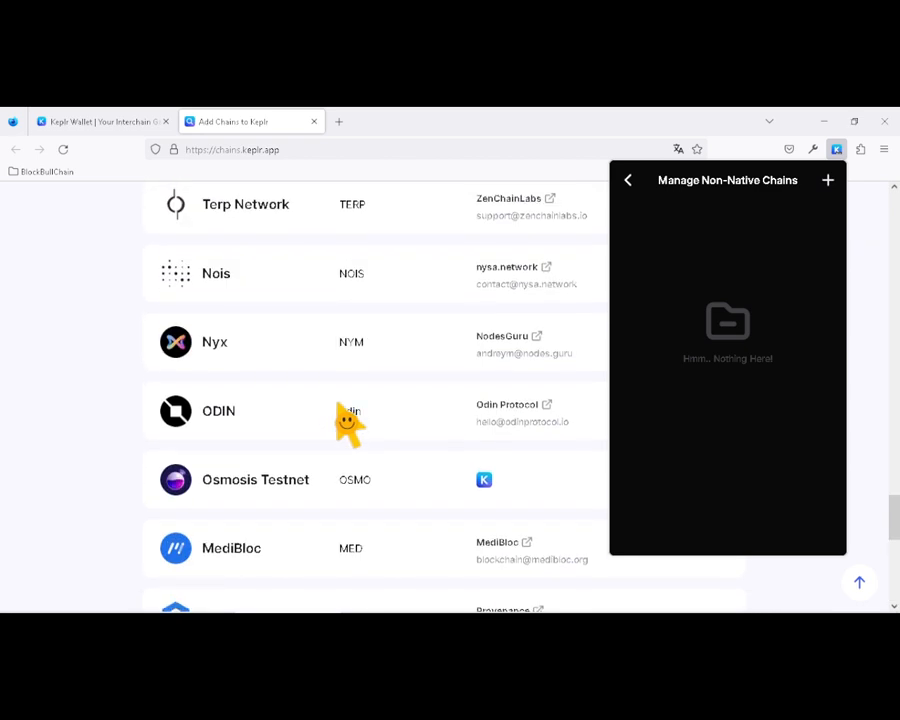
pyautogui.click(629, 183)
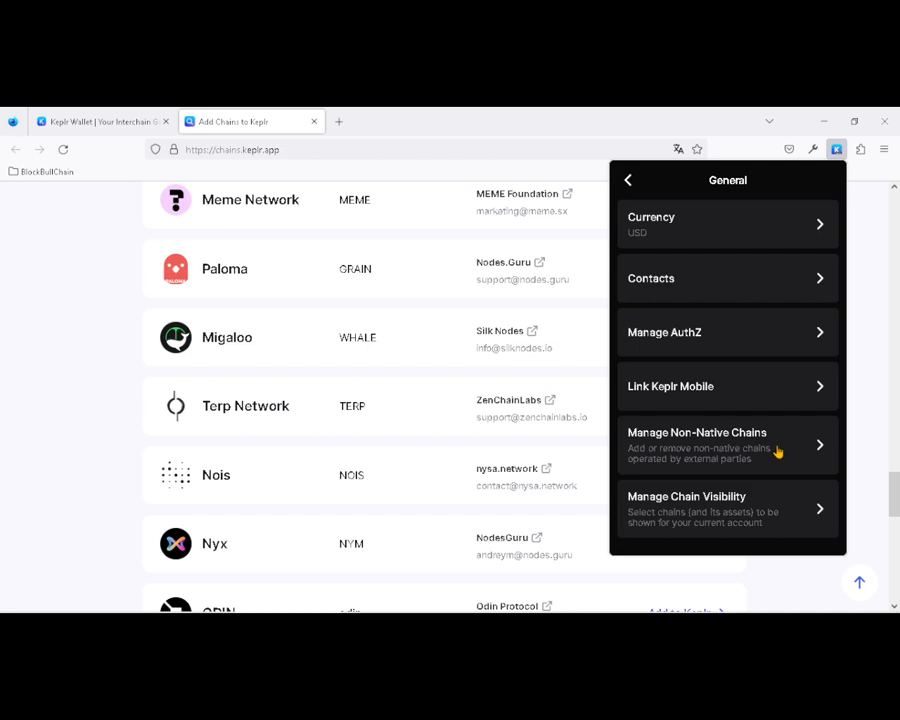
# - Open Manage Chain Visibility and review the chains selected for the current account, through to the end of the list
pyautogui.click(738, 513)
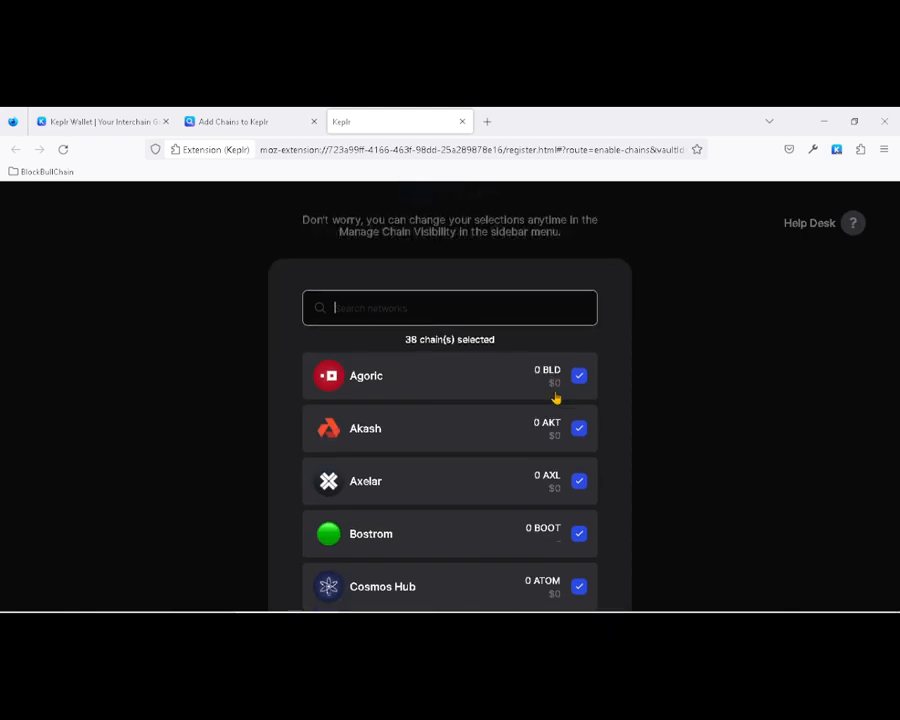
pyautogui.scroll(-3, 557, 398)
pyautogui.scroll(-15, 573, 506)
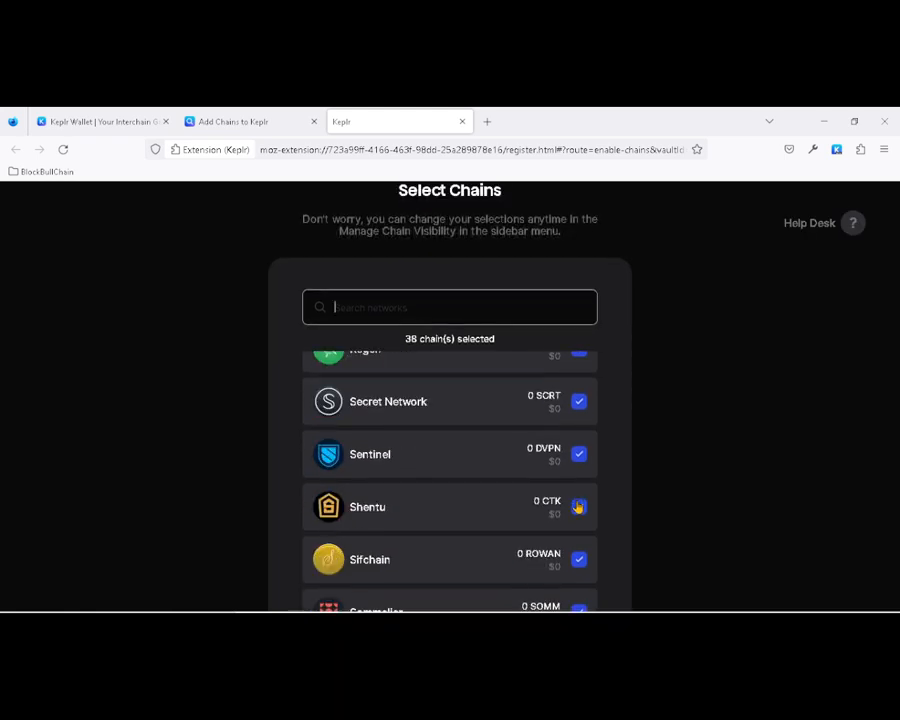
pyautogui.scroll(1, 581, 512)
pyautogui.scroll(-3, 583, 514)
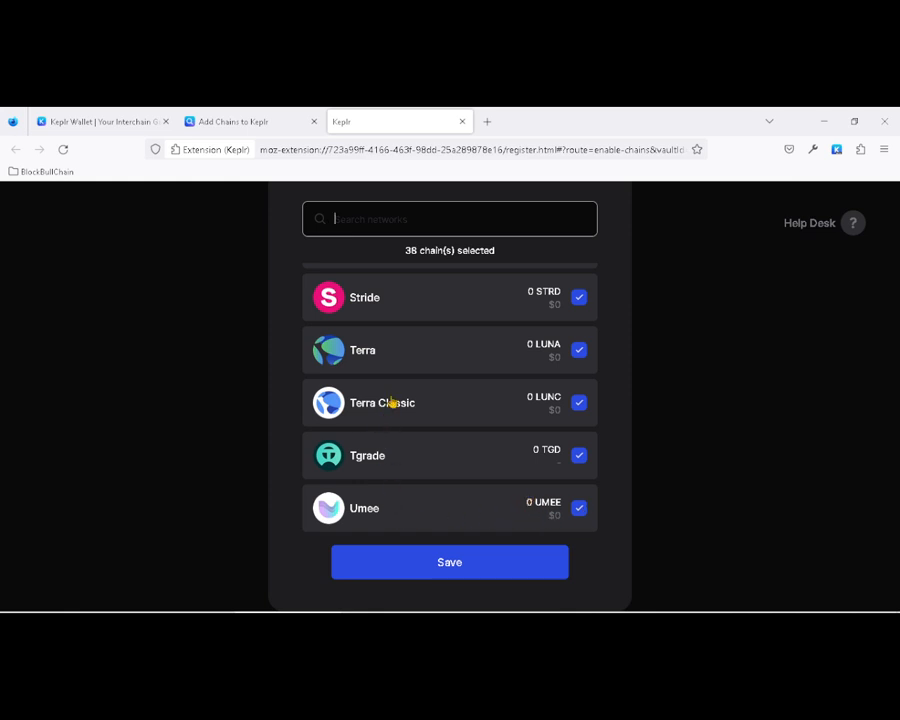
pyautogui.scroll(4, 516, 414)
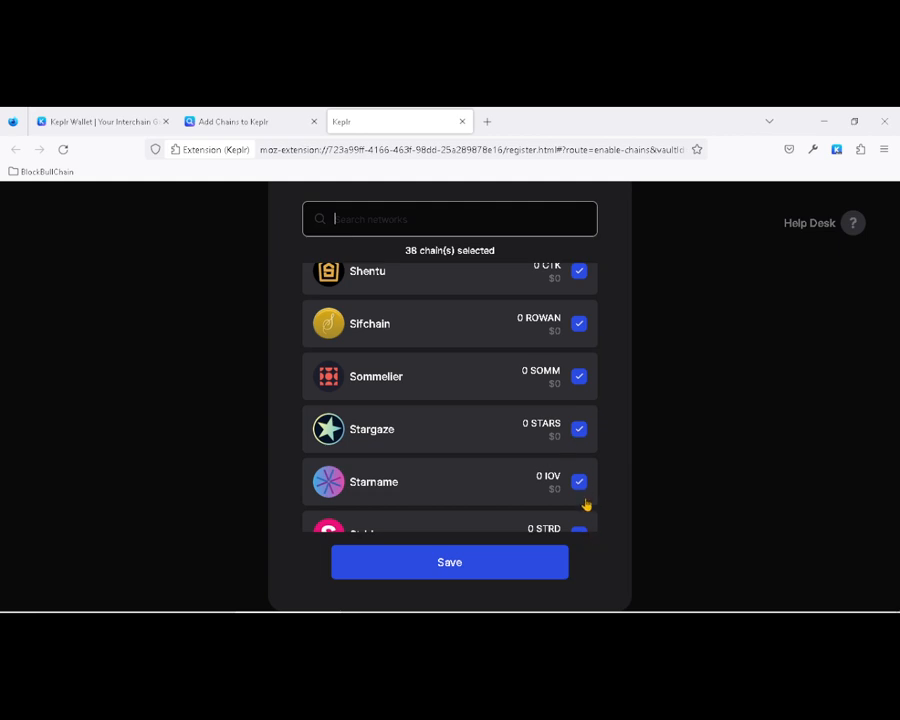
# - Close the chain selection page without saving and reopen the wallet over the Keplr home page
pyautogui.click(462, 121)
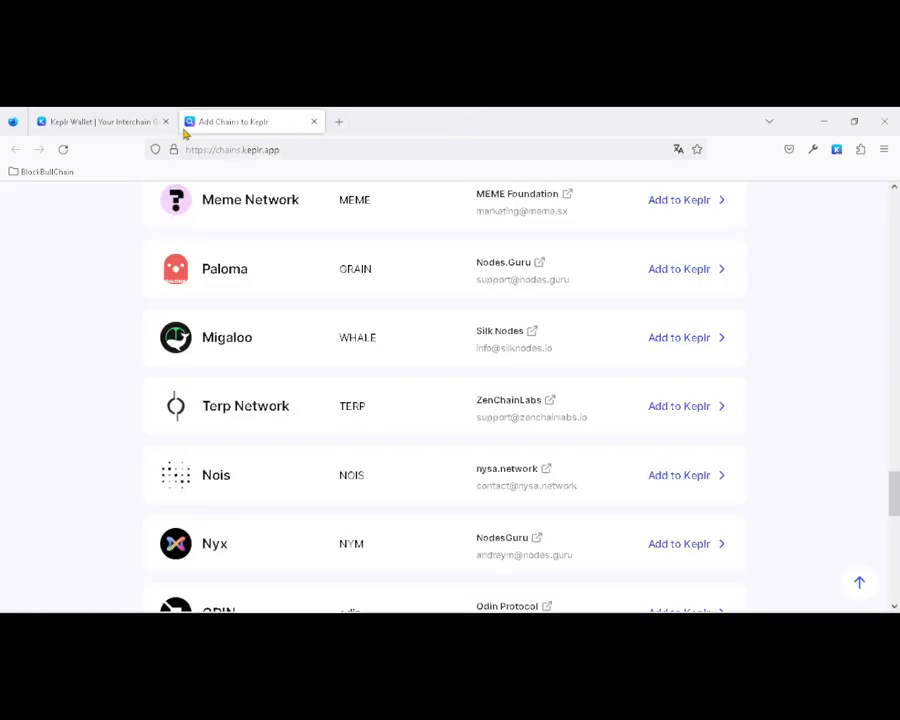
pyautogui.click(110, 122)
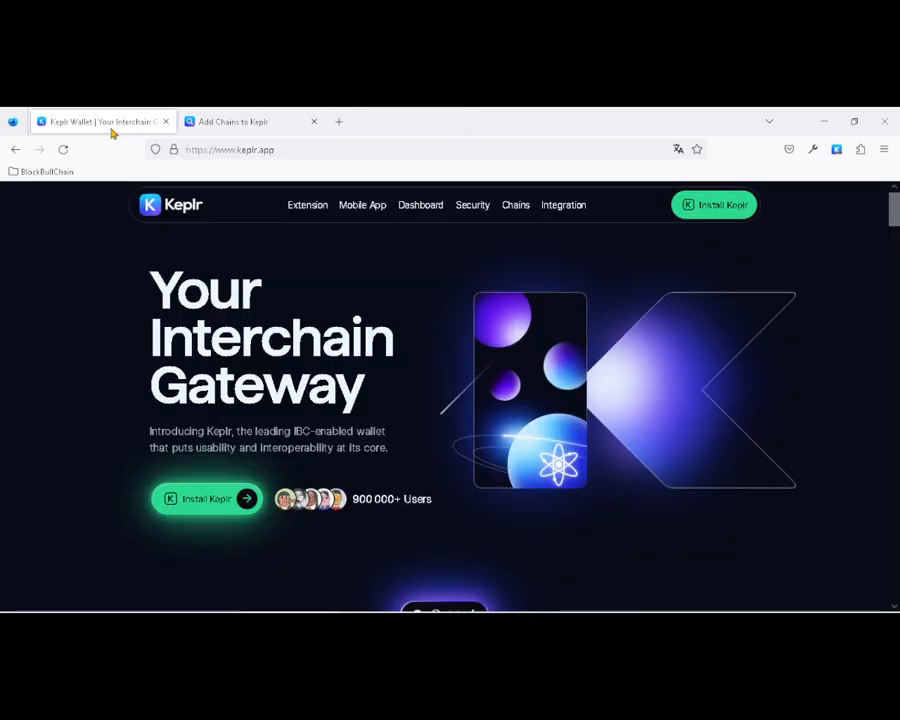
pyautogui.click(837, 150)
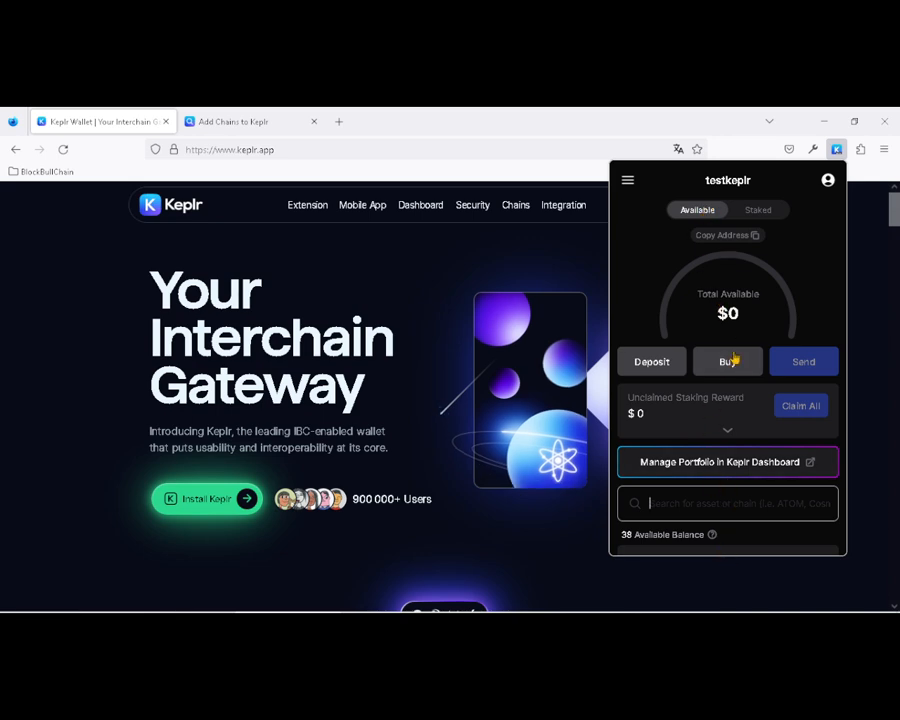
# - View the wallet's staked balance and its staking options, and return to the available balance
pyautogui.scroll(-3, 755, 457)
pyautogui.scroll(5, 750, 330)
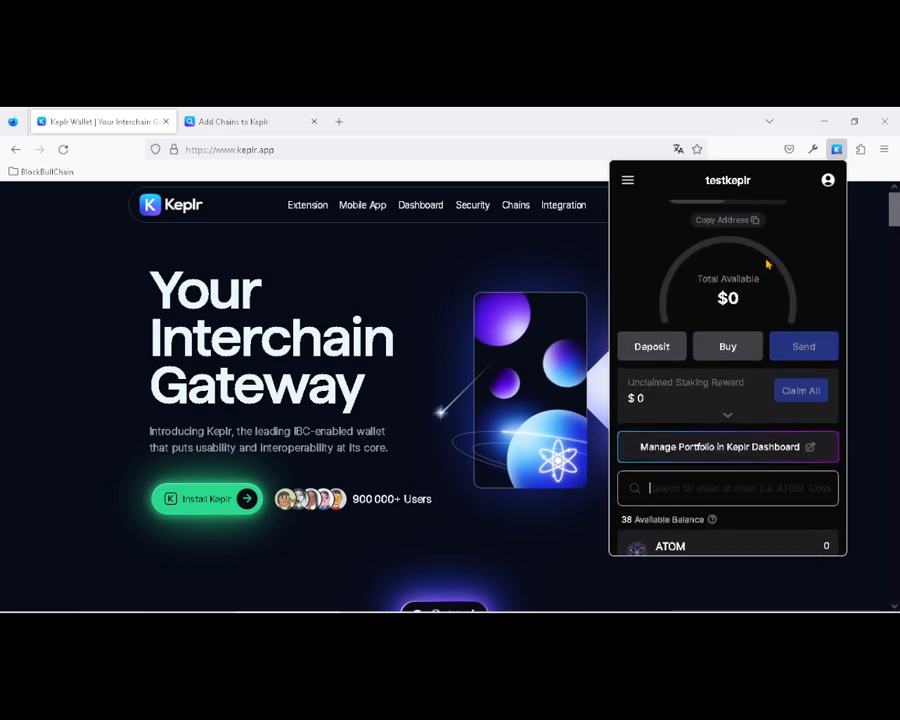
pyautogui.click(760, 213)
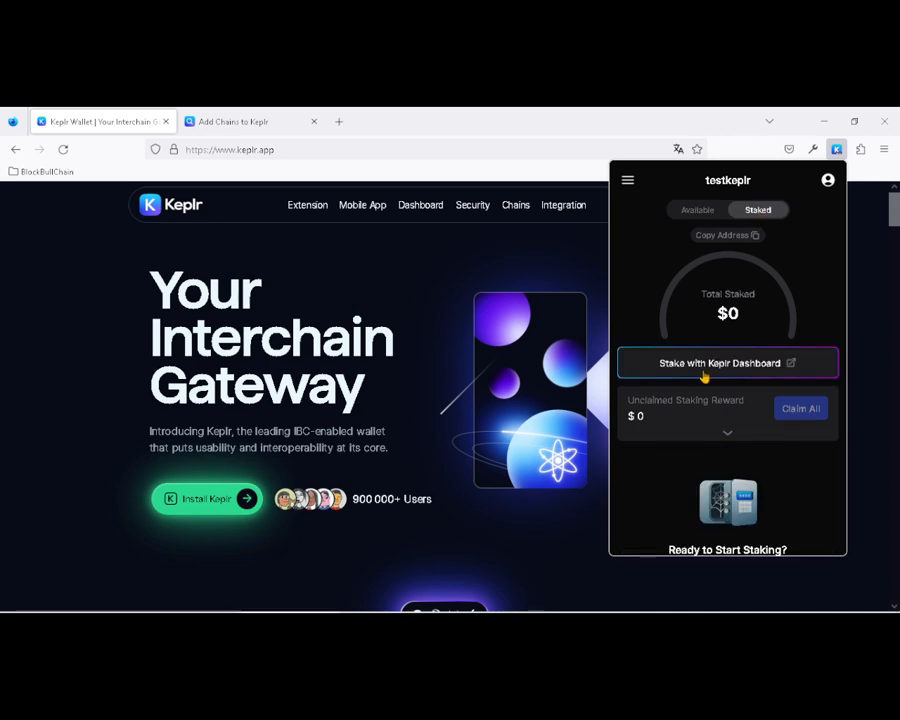
pyautogui.scroll(-2, 755, 430)
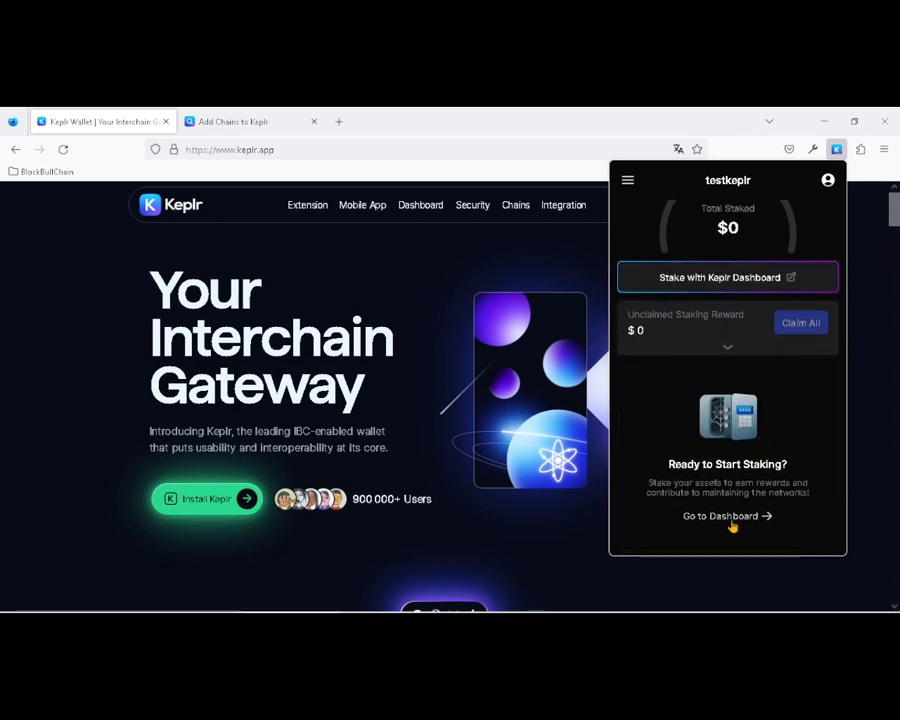
pyautogui.scroll(2, 735, 526)
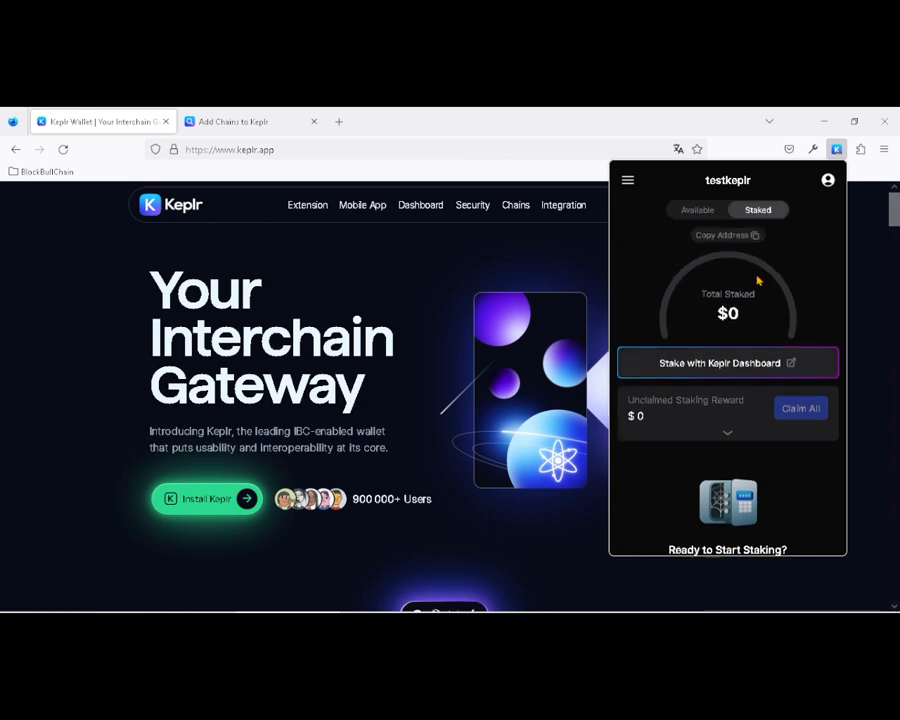
pyautogui.click(703, 213)
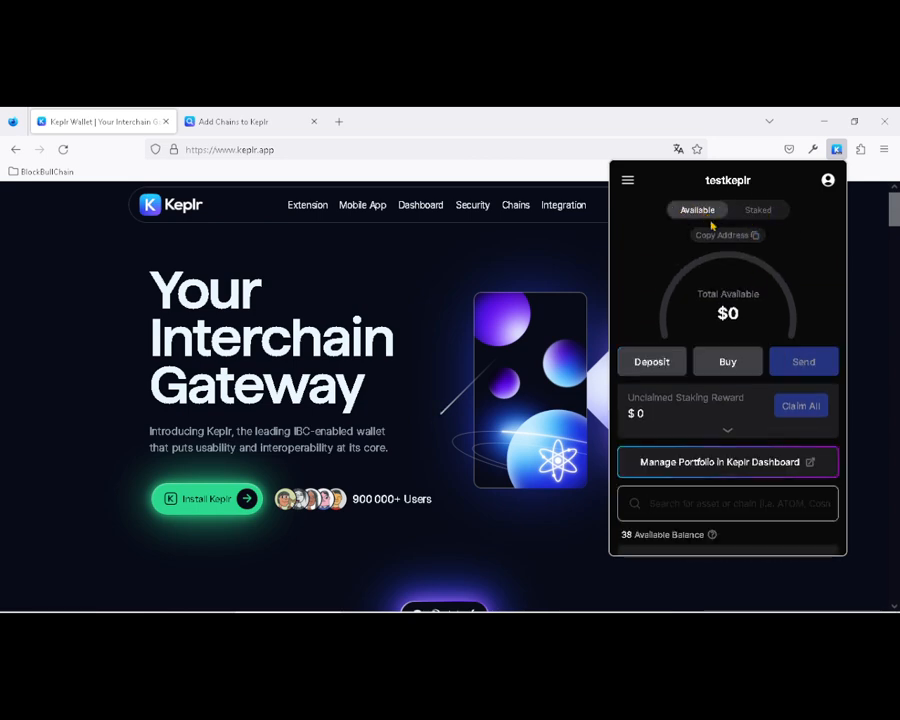
# - View the deposit address list and the Buy Crypto providers, closing each without choosing anything
pyautogui.scroll(-2, 809, 315)
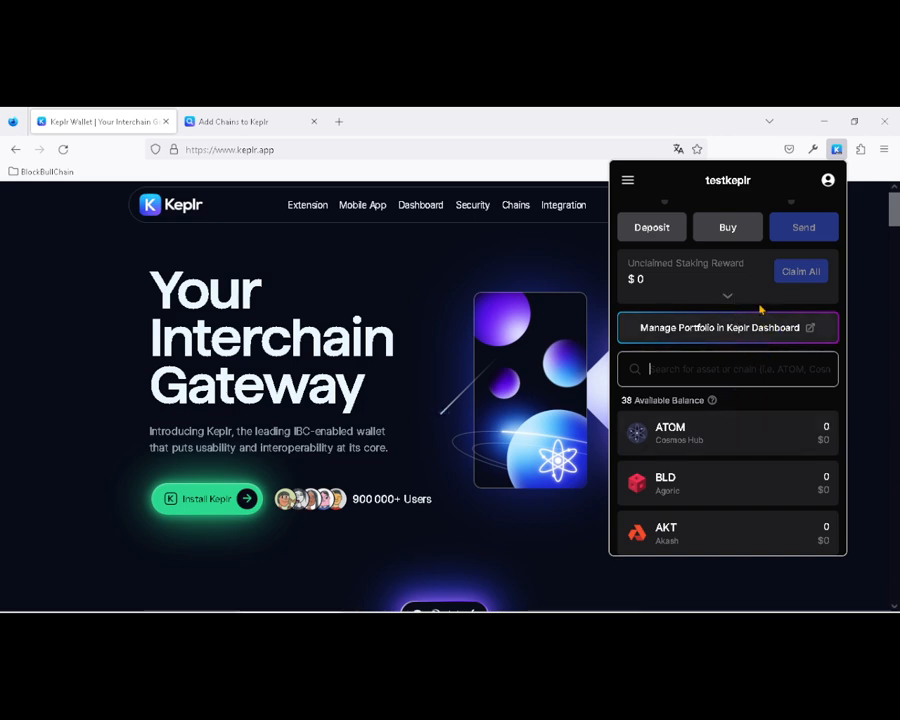
pyautogui.click(643, 234)
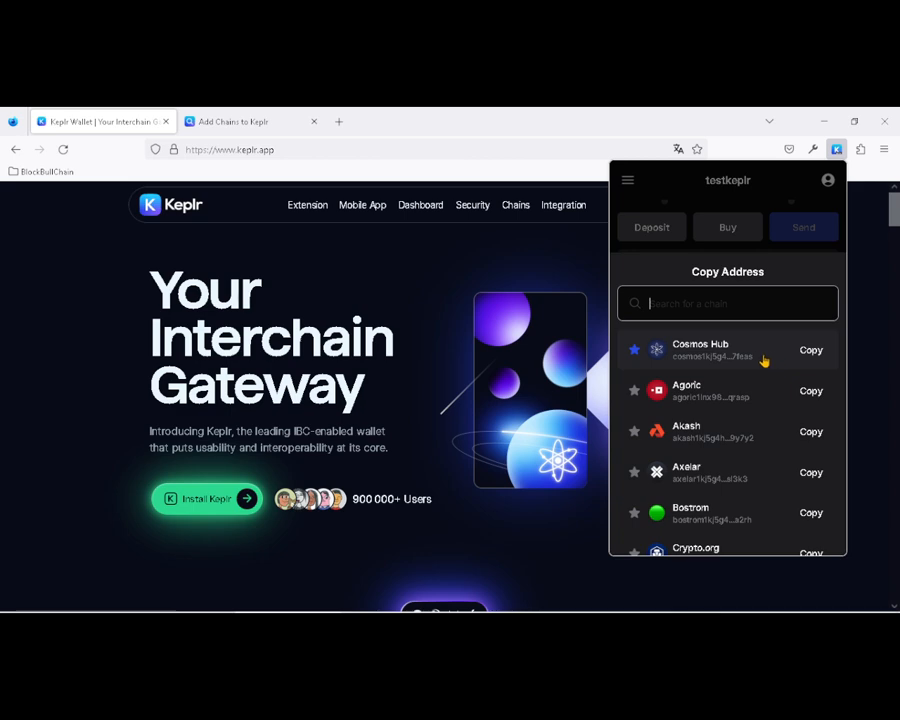
pyautogui.click(733, 229)
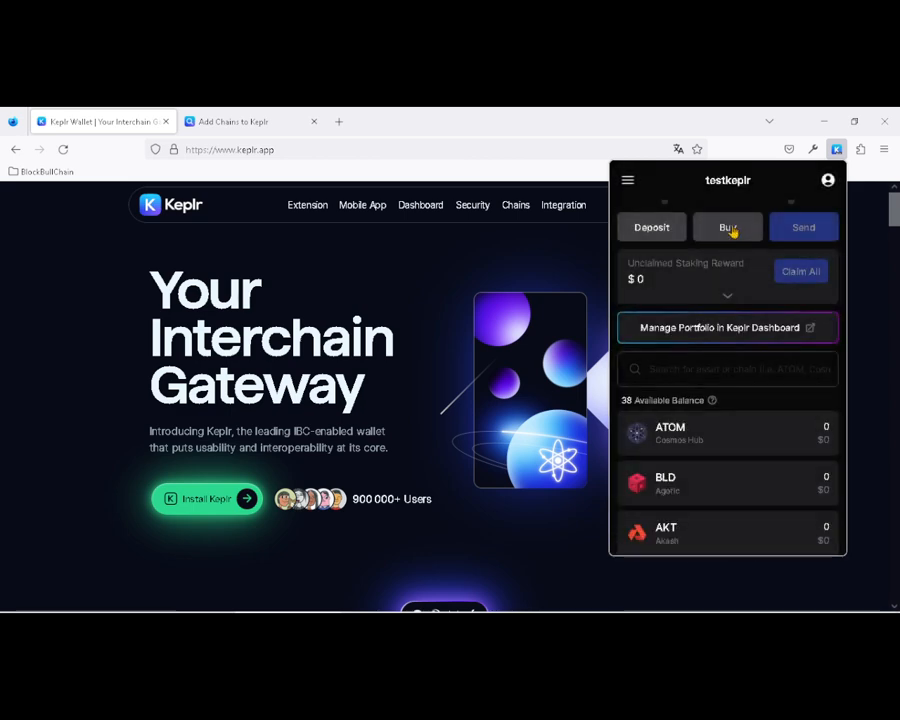
pyautogui.click(730, 229)
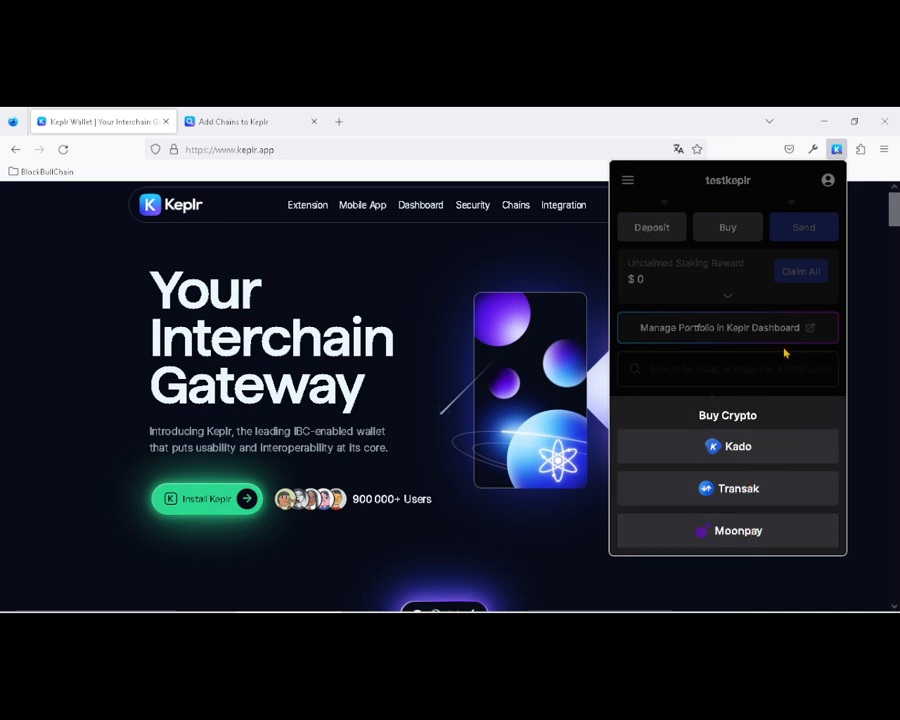
pyautogui.click(760, 305)
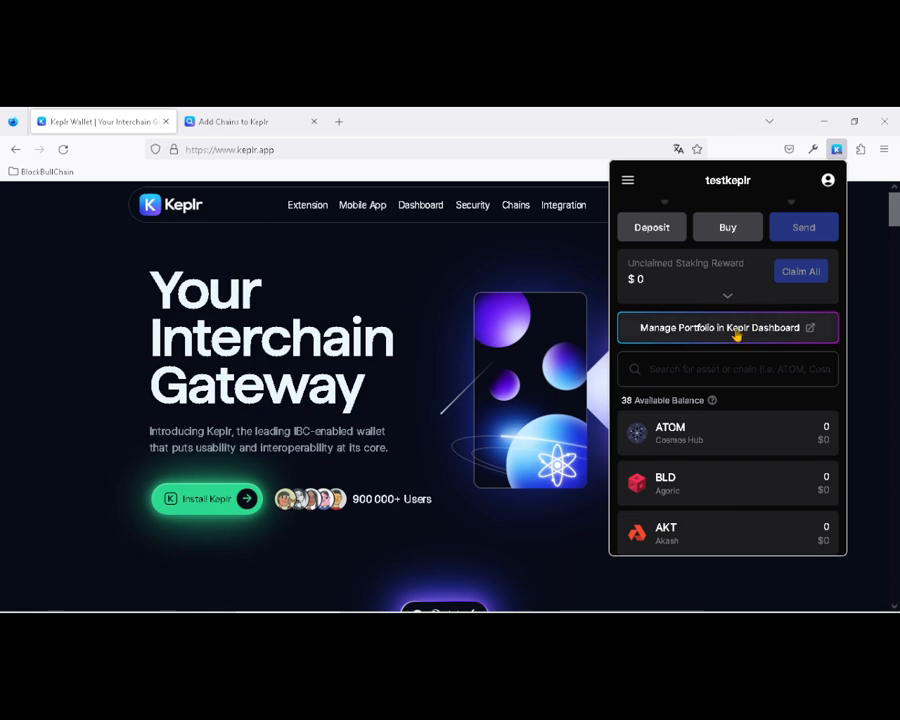
# - Open the portfolio in Keplr Dashboard and look through the wallet's token list down to IBC Transfer
pyautogui.click(736, 335)
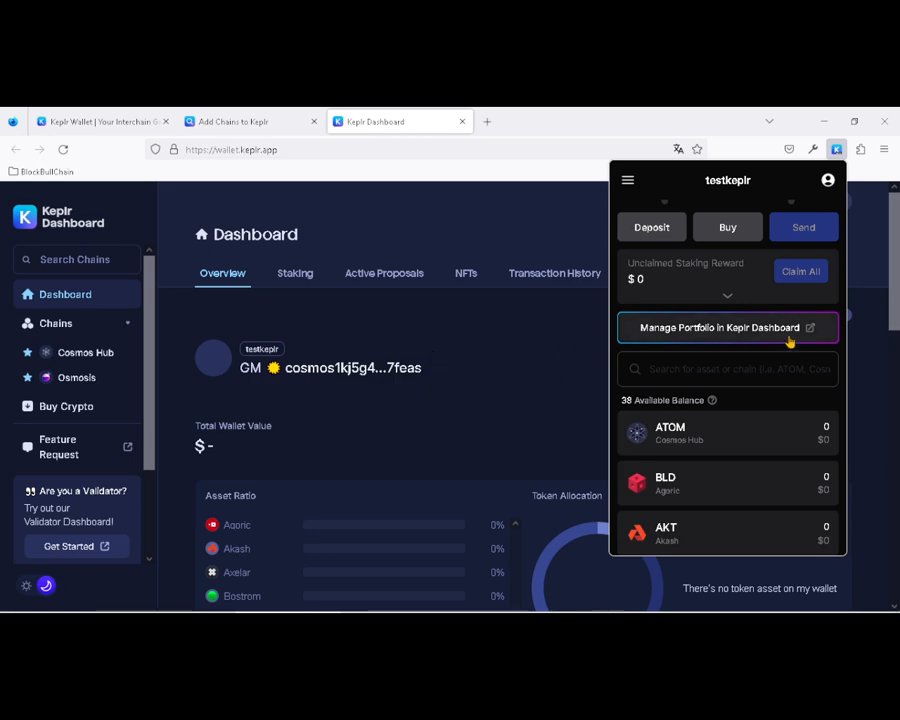
pyautogui.scroll(-5, 790, 341)
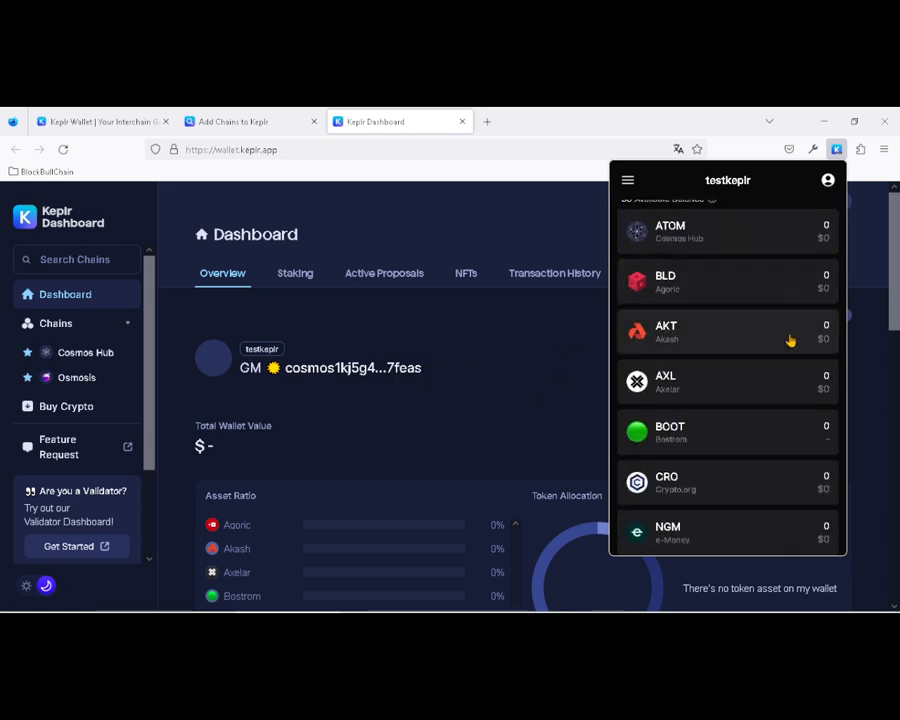
pyautogui.scroll(-3, 790, 341)
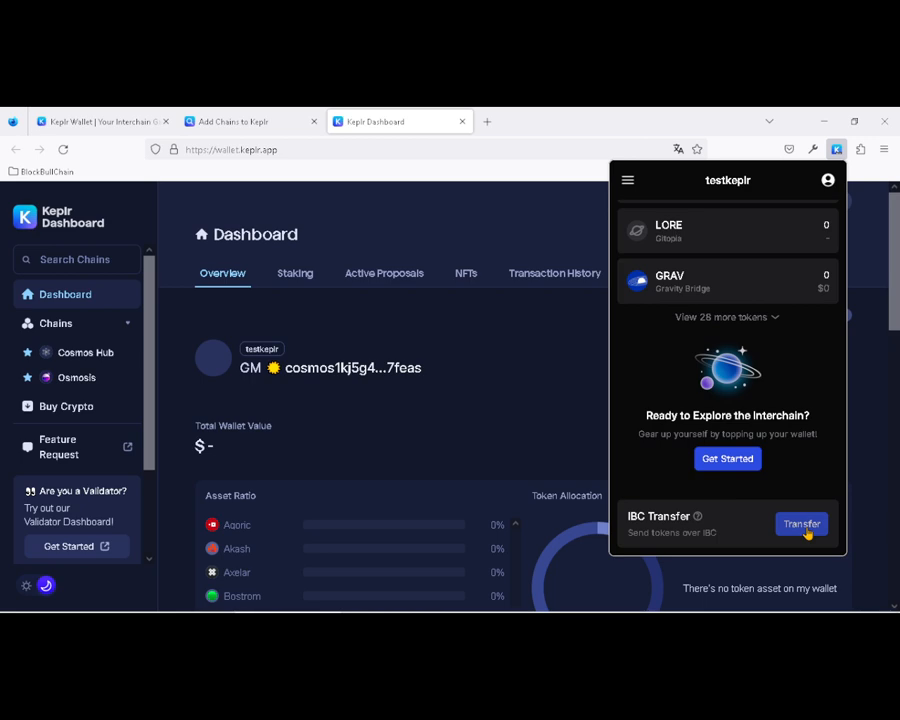
pyautogui.scroll(15, 785, 408)
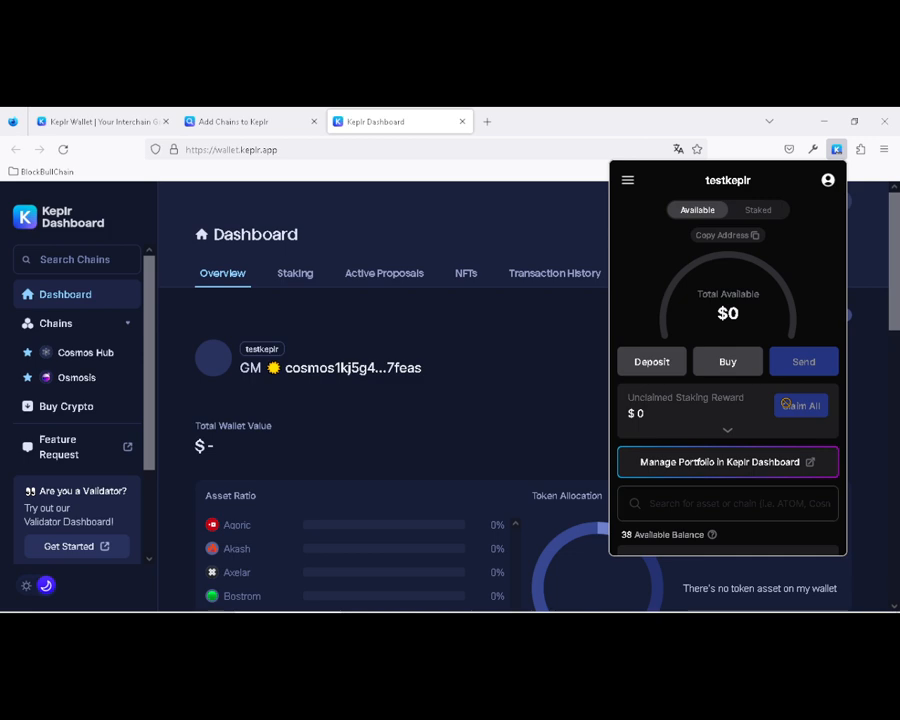
# - Copy the account's Evmos address, using the entry without the EVM Address label, from the Copy Address list
pyautogui.click(734, 238)
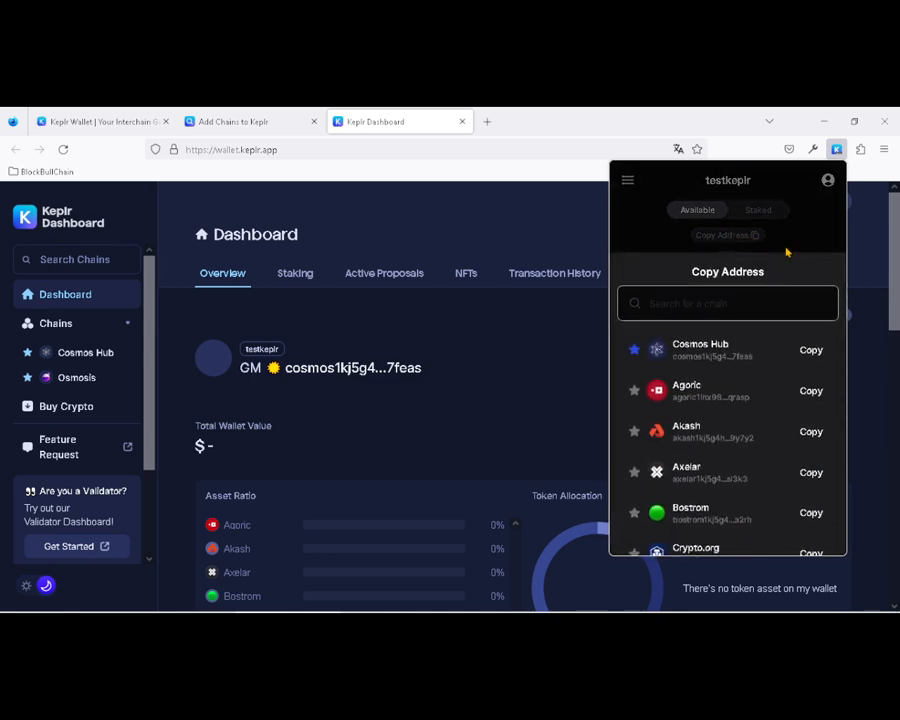
pyautogui.click(794, 242)
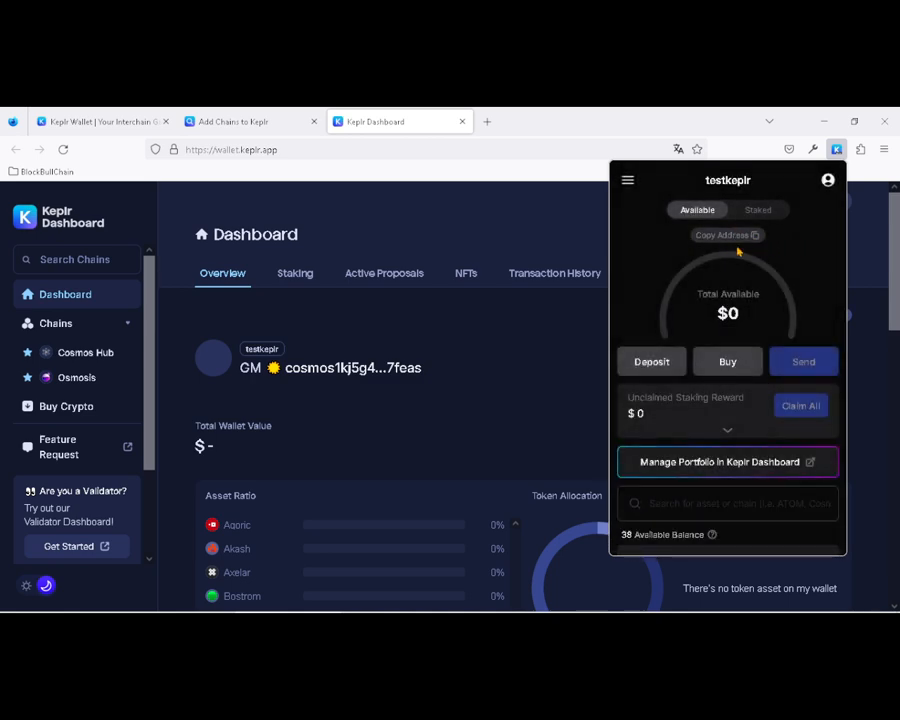
pyautogui.click(735, 240)
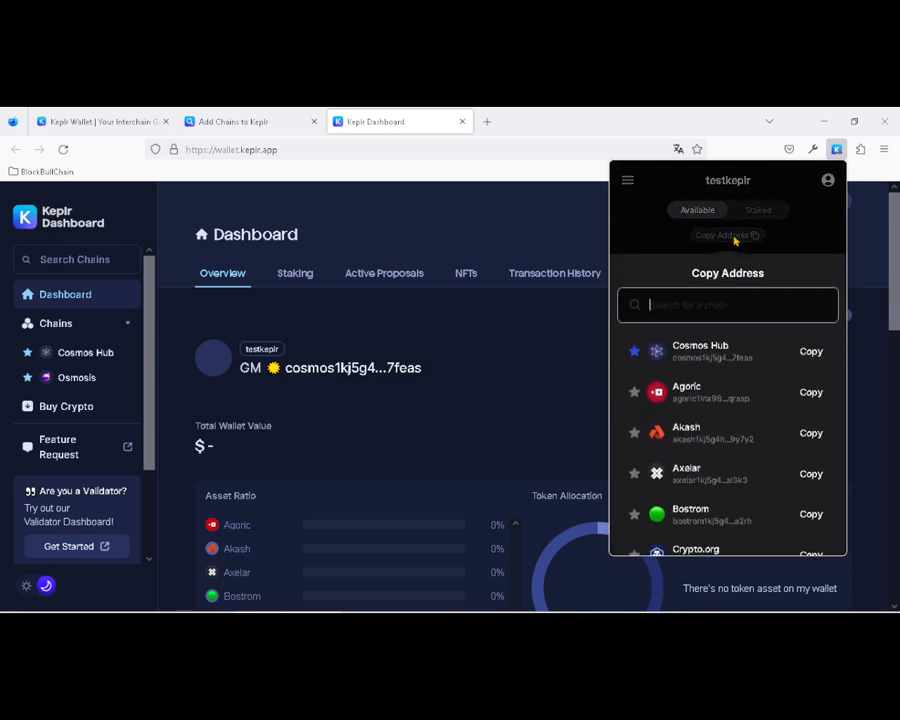
pyautogui.scroll(-3, 735, 426)
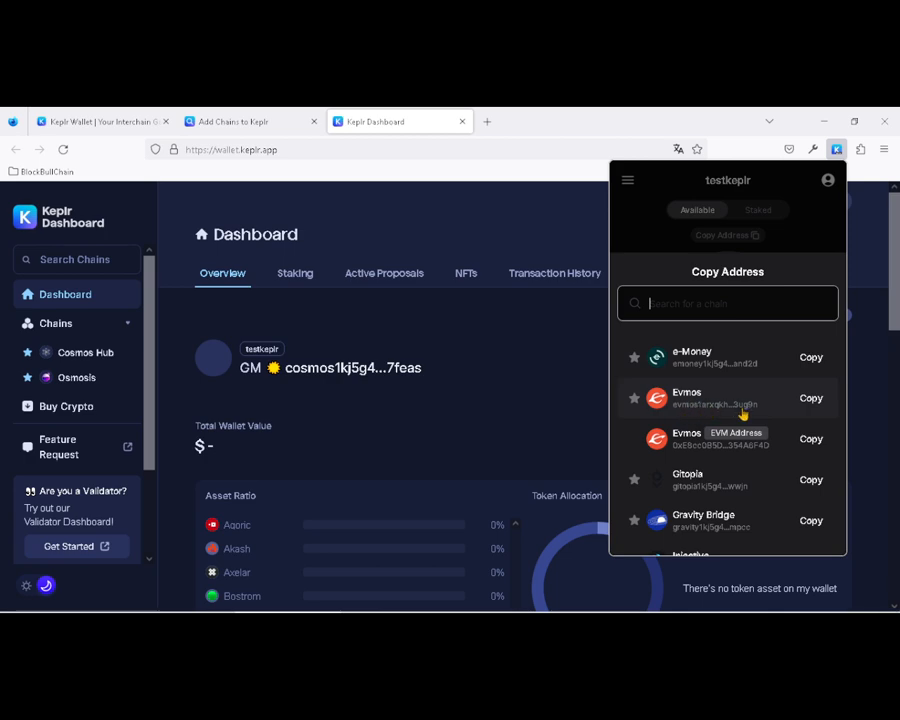
pyautogui.click(818, 400)
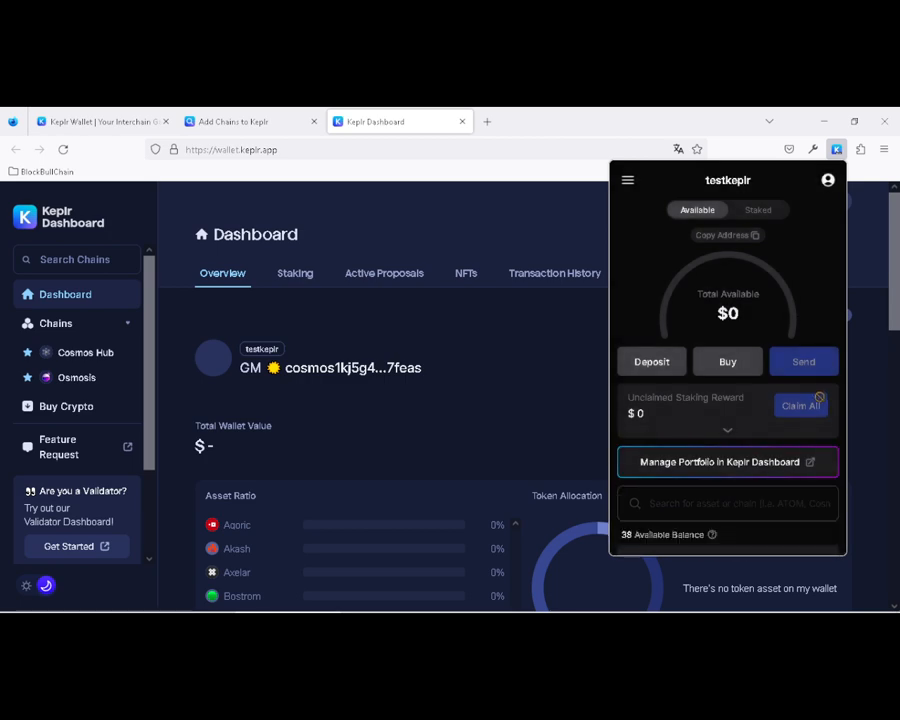
# - Paste the copied Evmos address into the asset search field to check it, and clear the field
pyautogui.rightClick(676, 507)
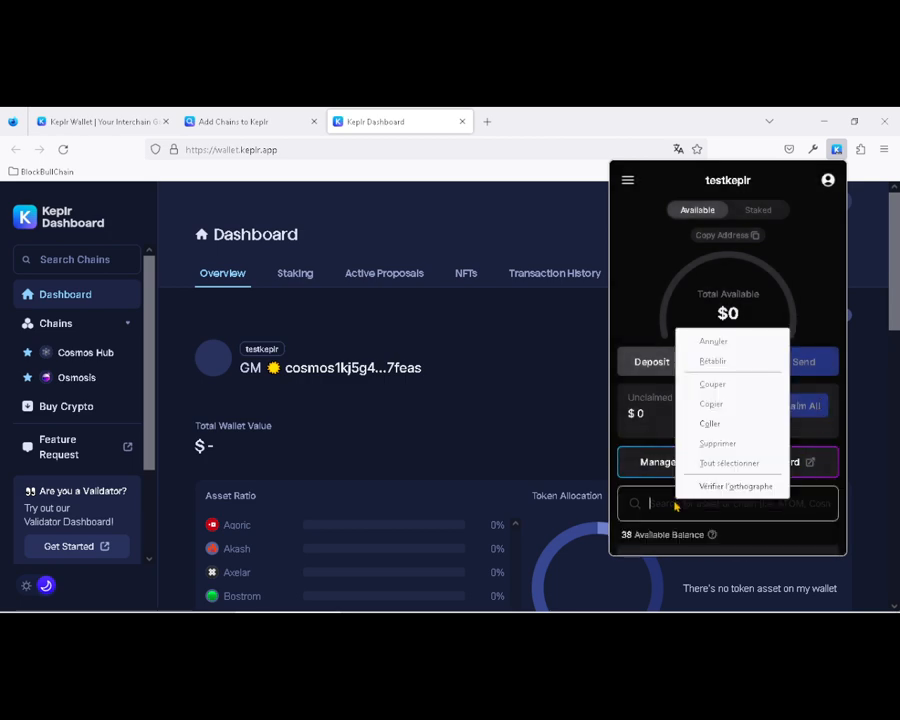
pyautogui.click(709, 423)
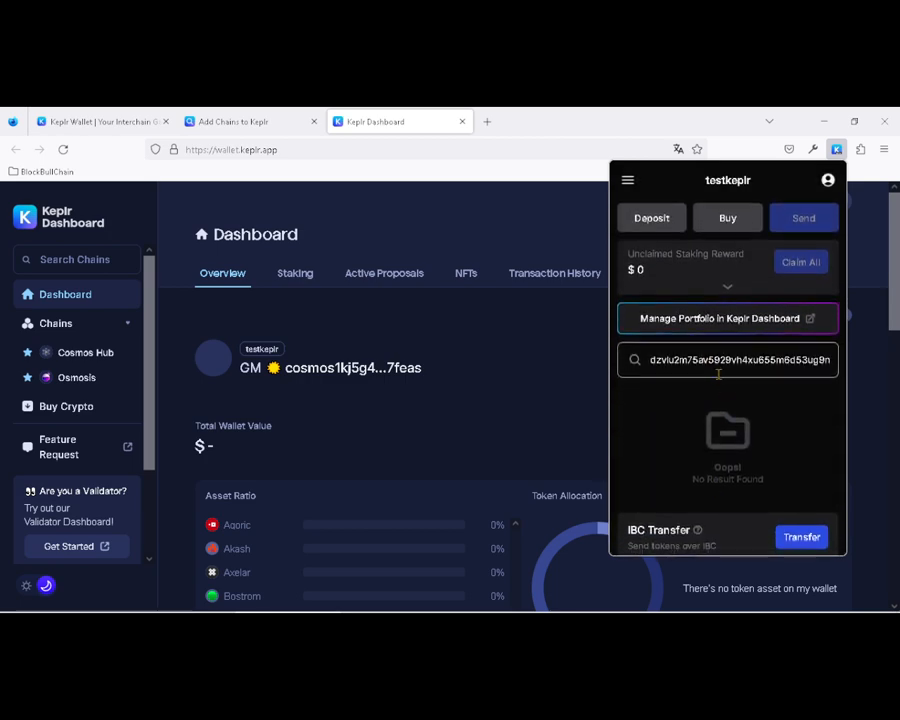
pyautogui.click(692, 361)
pyautogui.doubleClick(743, 365)
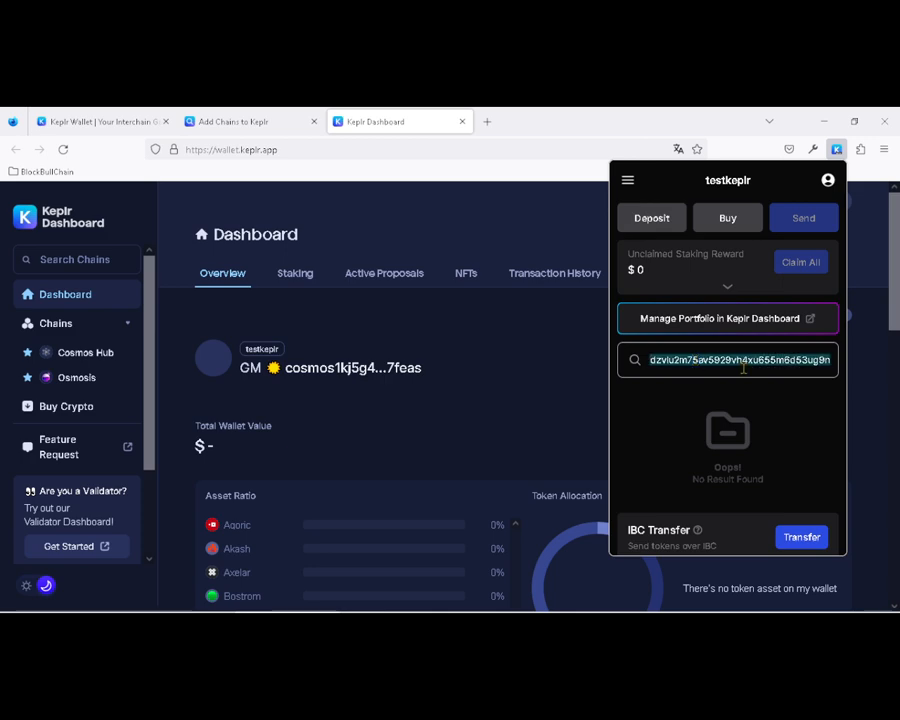
pyautogui.press('BackSpace')
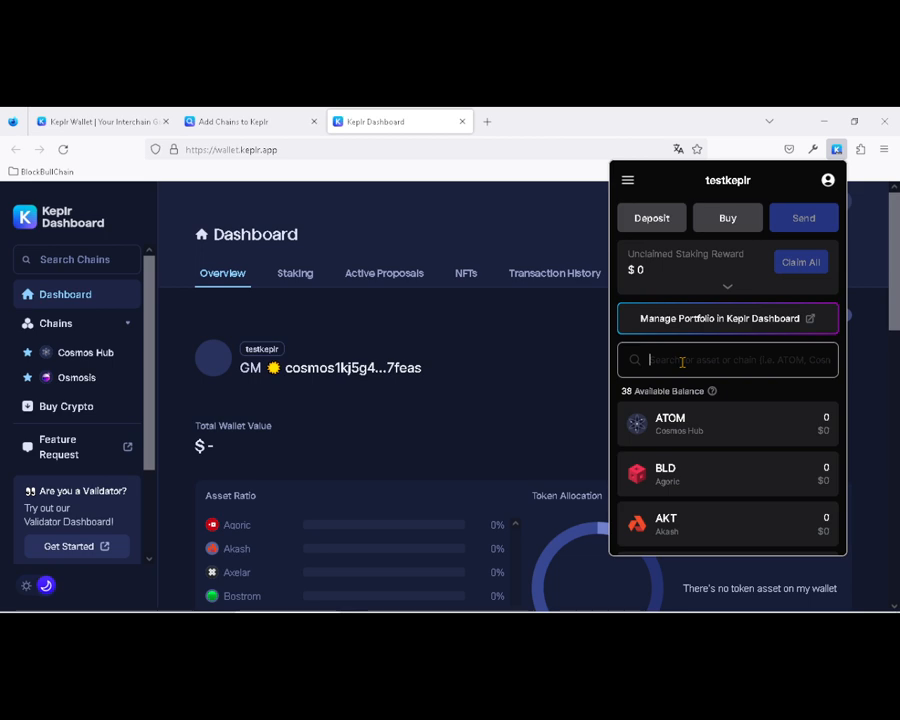
# - Search the wallet's assets for "osmosis", clear the search and look through the token list down to IBC Transfer
pyautogui.write('os')
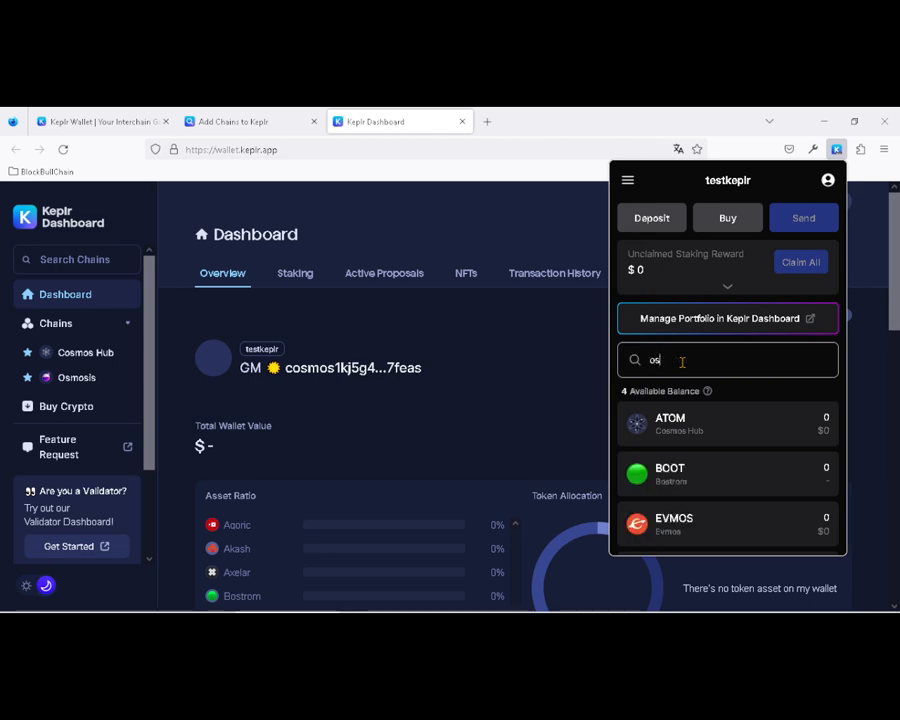
pyautogui.write('mos')
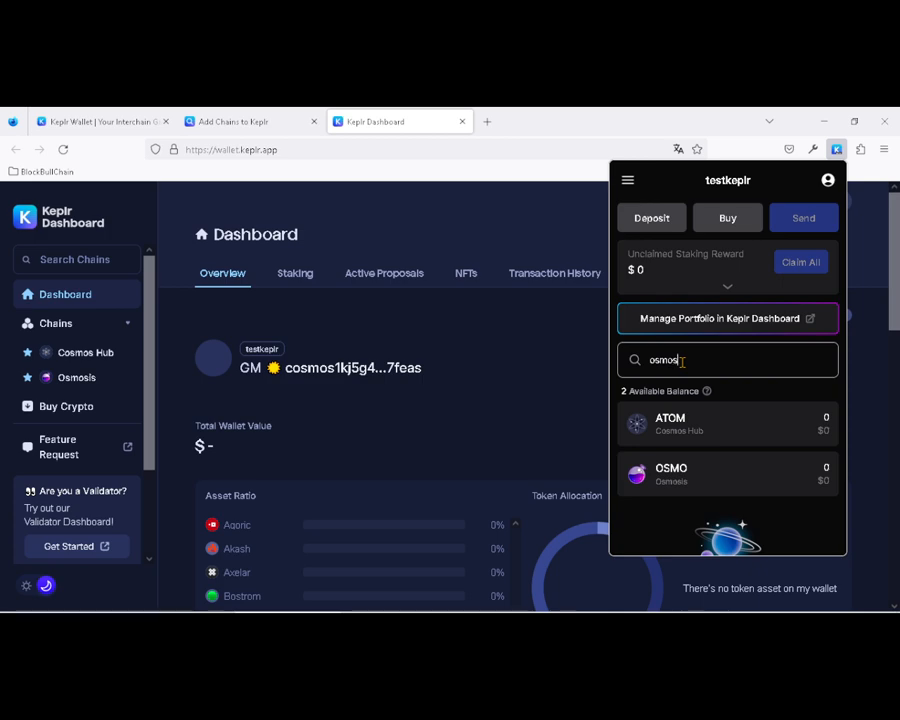
pyautogui.write('is')
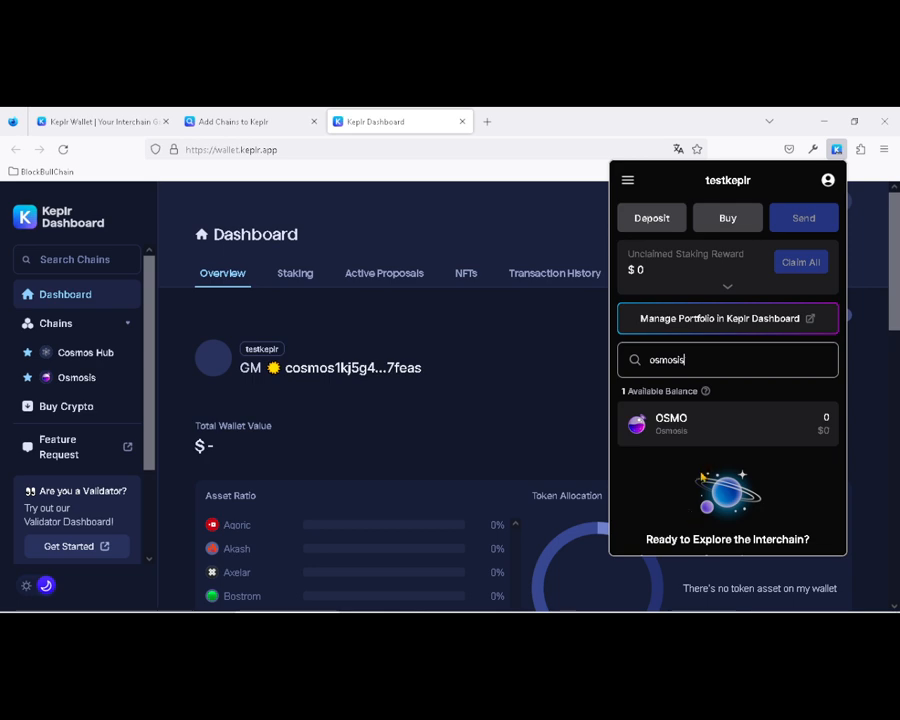
pyautogui.press('BackSpace')
pyautogui.press('BackSpace')
pyautogui.press('BackSpace')
pyautogui.press('BackSpace')
pyautogui.press('BackSpace')
pyautogui.press('BackSpace')
pyautogui.press('BackSpace')
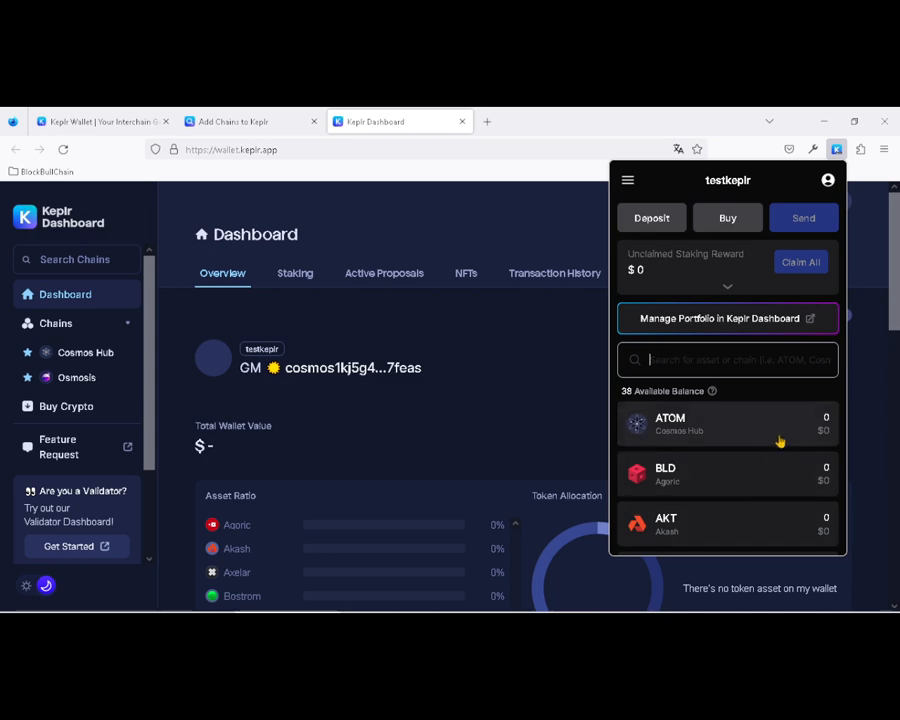
pyautogui.scroll(-10, 780, 441)
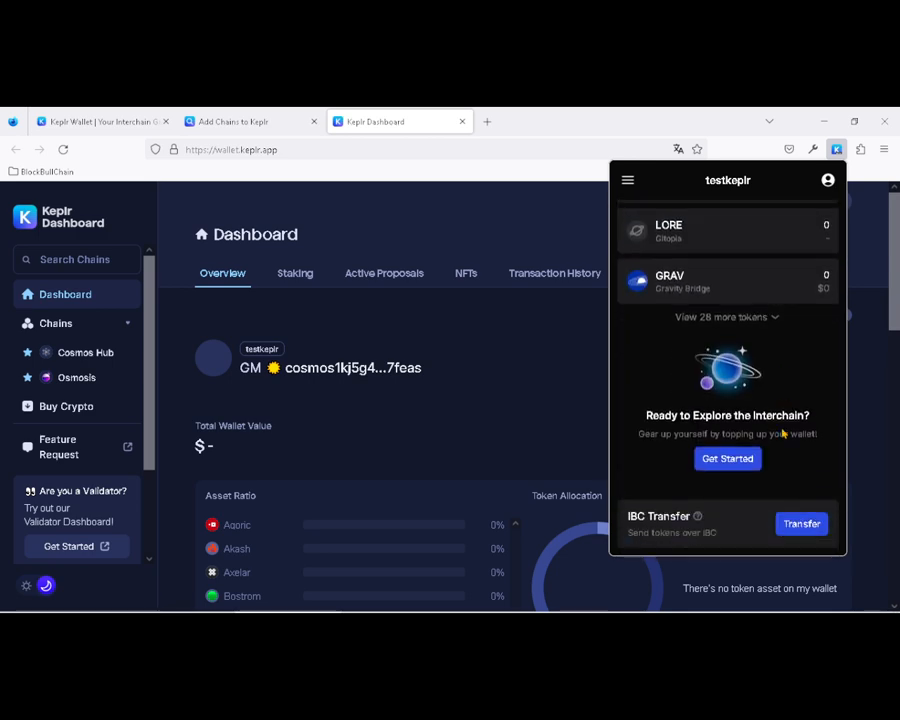
pyautogui.scroll(10, 793, 446)
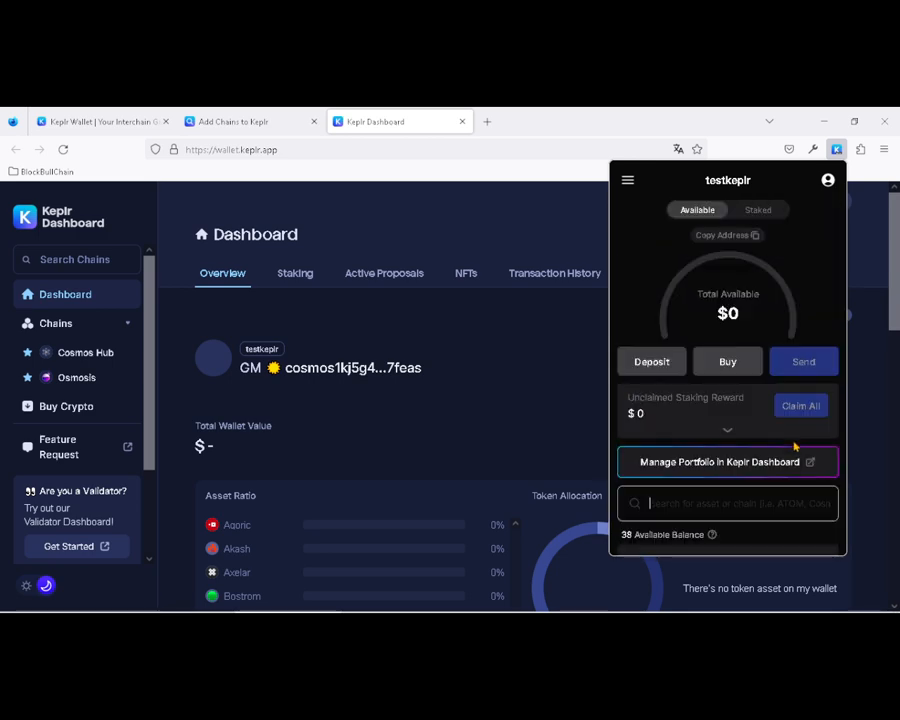